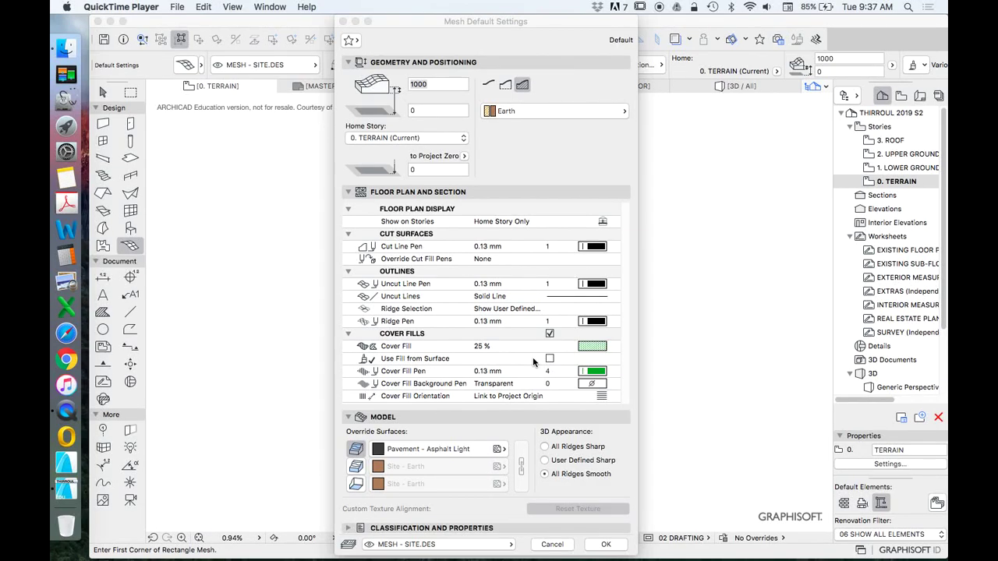
# Step: Accept the mesh defaults and start a rotated-rectangle mesh on the TERRAIN story with a horizontal first side of 41135
pyautogui.click(606, 545)
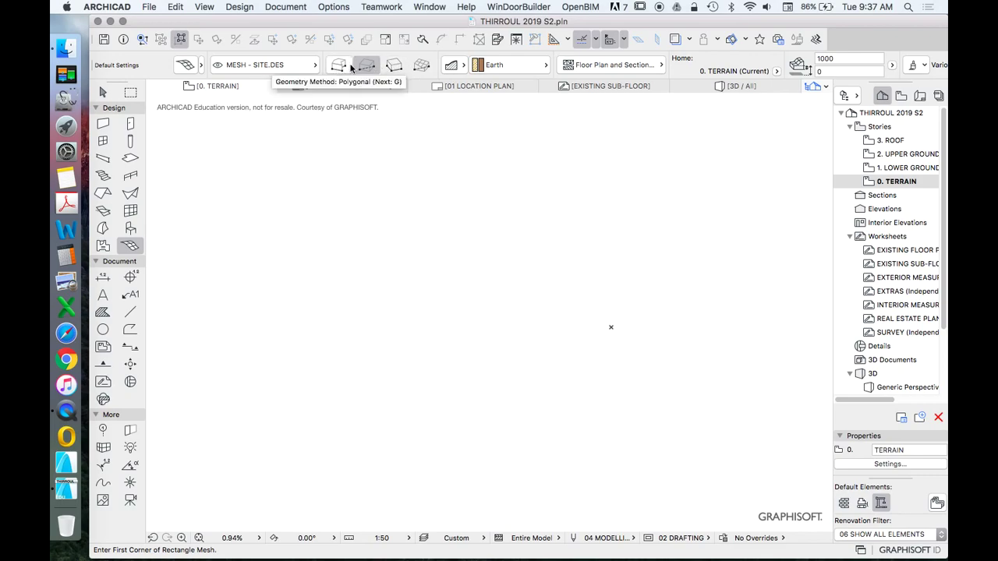
pyautogui.click(394, 69)
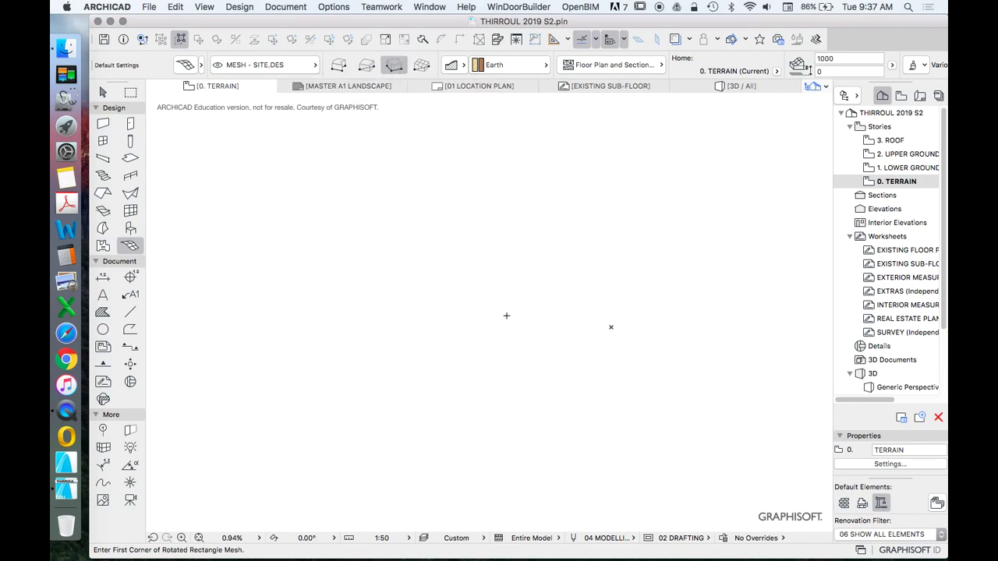
pyautogui.click(388, 260)
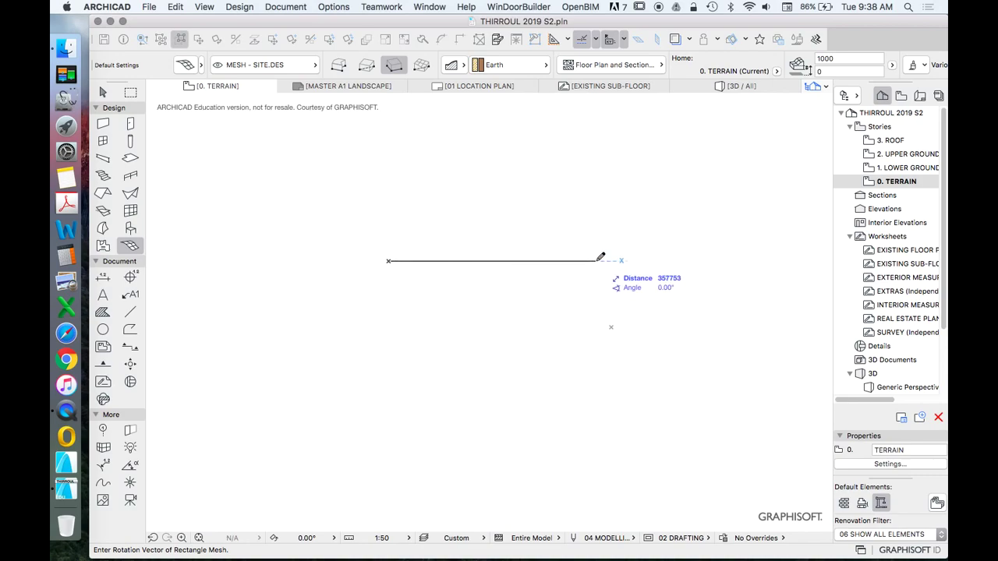
pyautogui.press('shift')
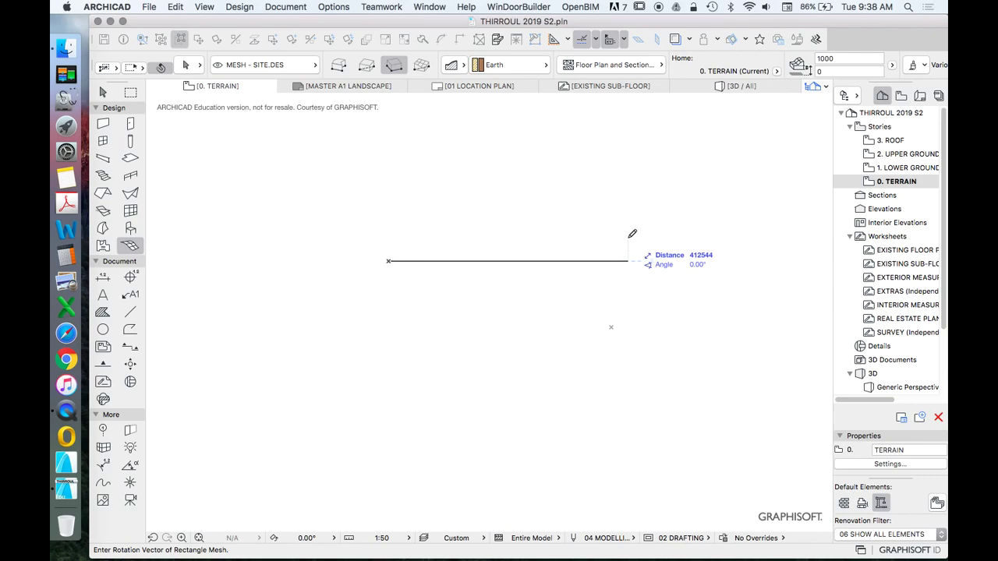
pyautogui.press('Tab')
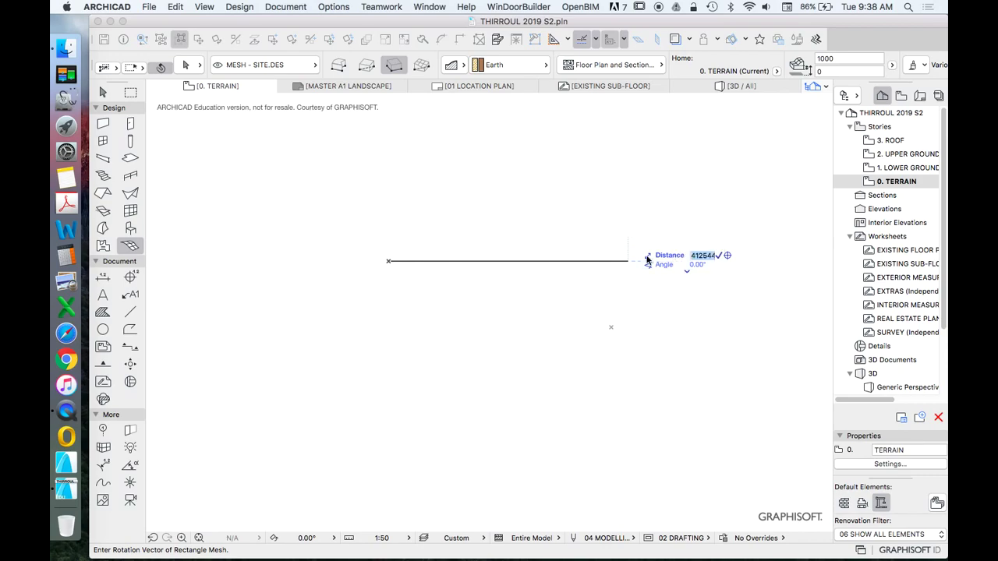
pyautogui.press('r')
pyautogui.write('41')
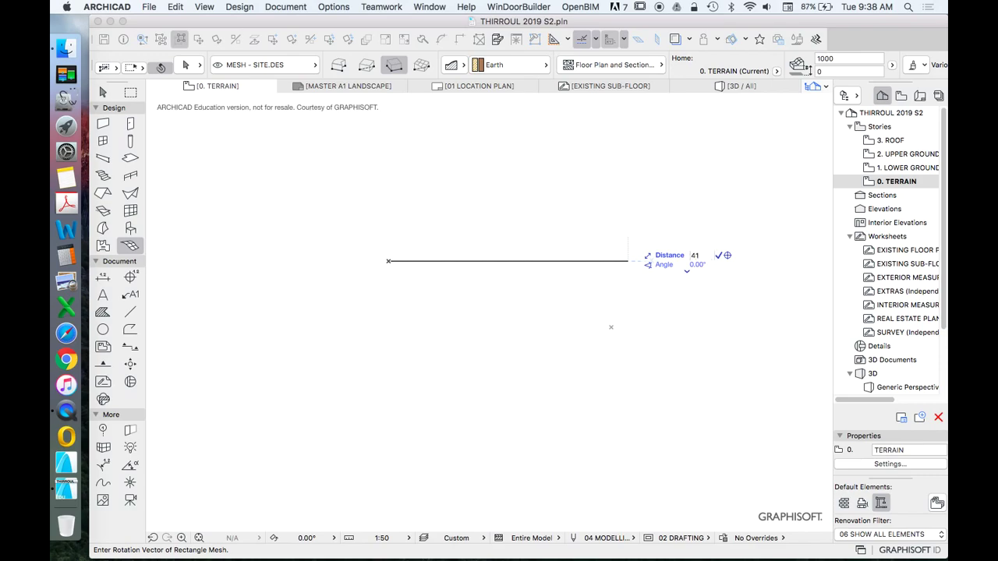
pyautogui.write('135')
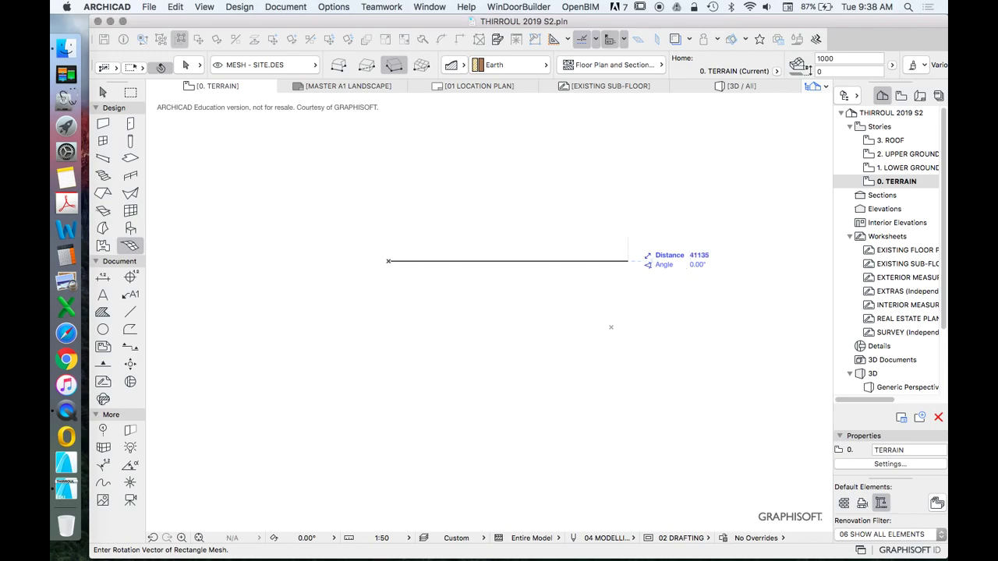
pyautogui.press('Return')
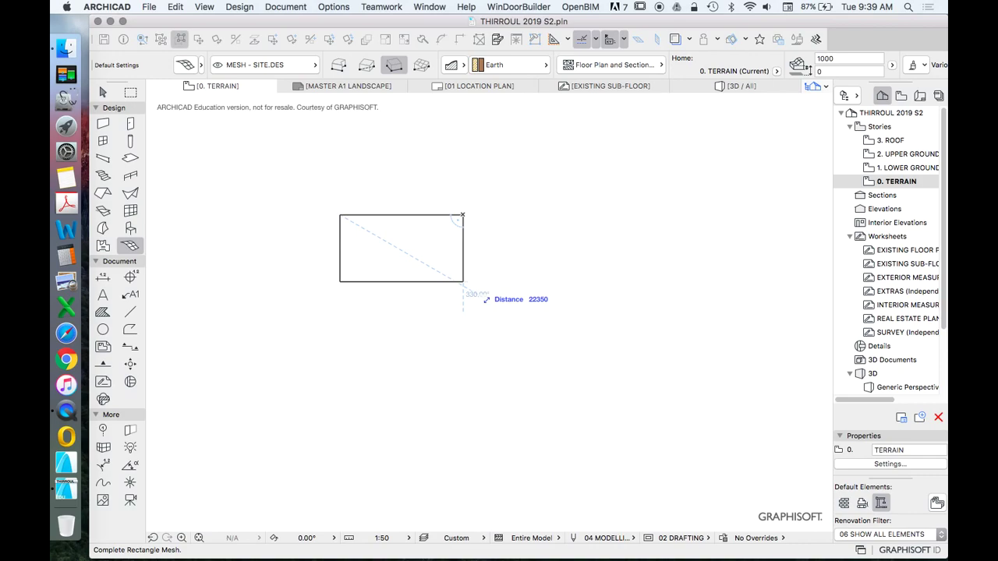
# Step: Complete the rectangular site mesh below its first side with a depth of 15600
pyautogui.write('165')
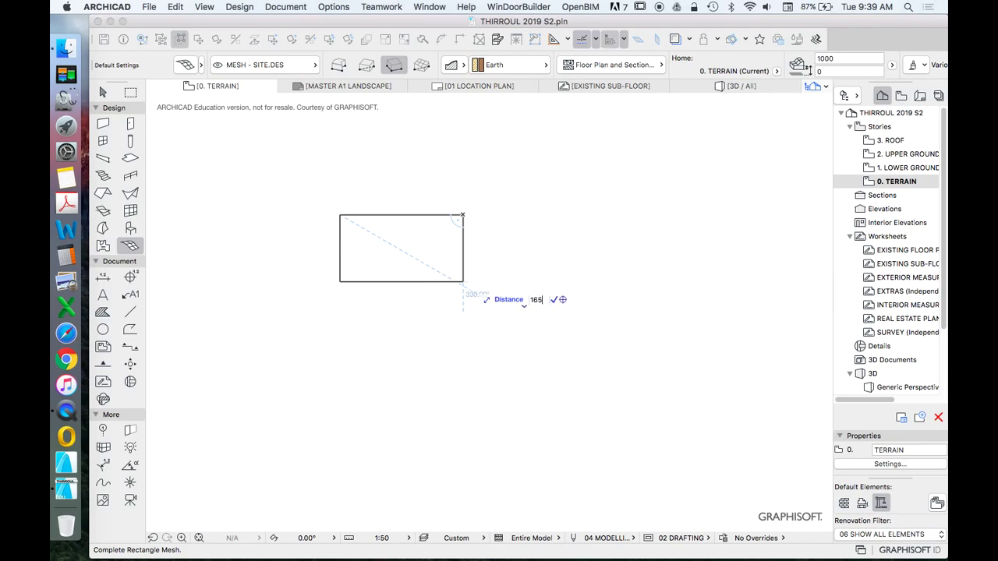
pyautogui.press('BackSpace')
pyautogui.press('BackSpace')
pyautogui.write('5600')
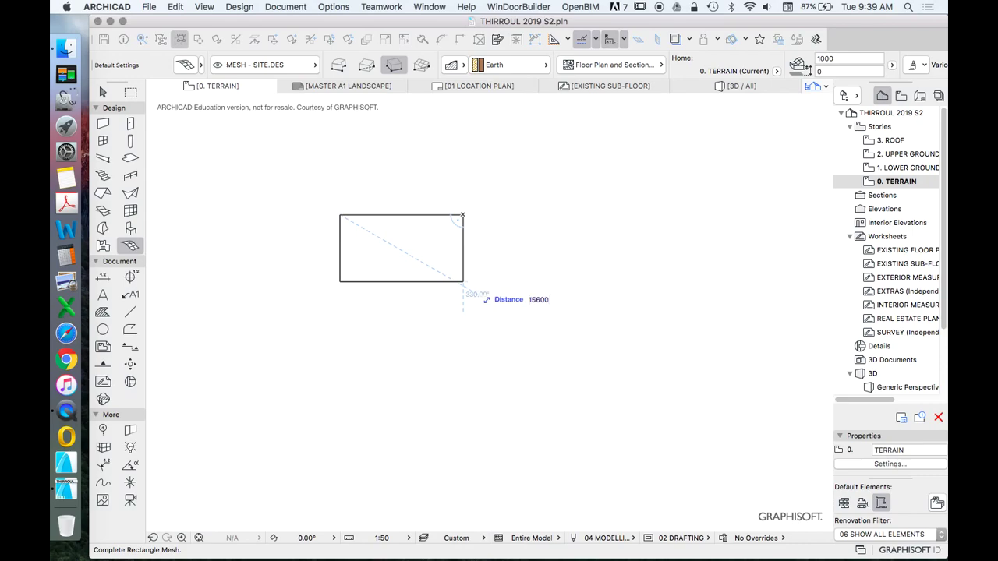
pyautogui.press('Return')
pyautogui.scroll(2, 365, 215)
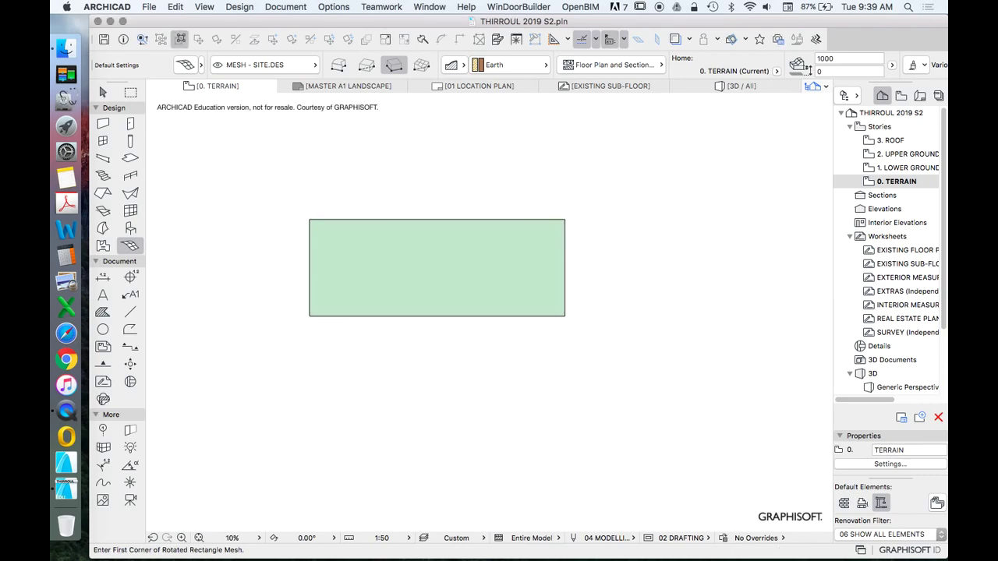
pyautogui.scroll(1, 345, 243)
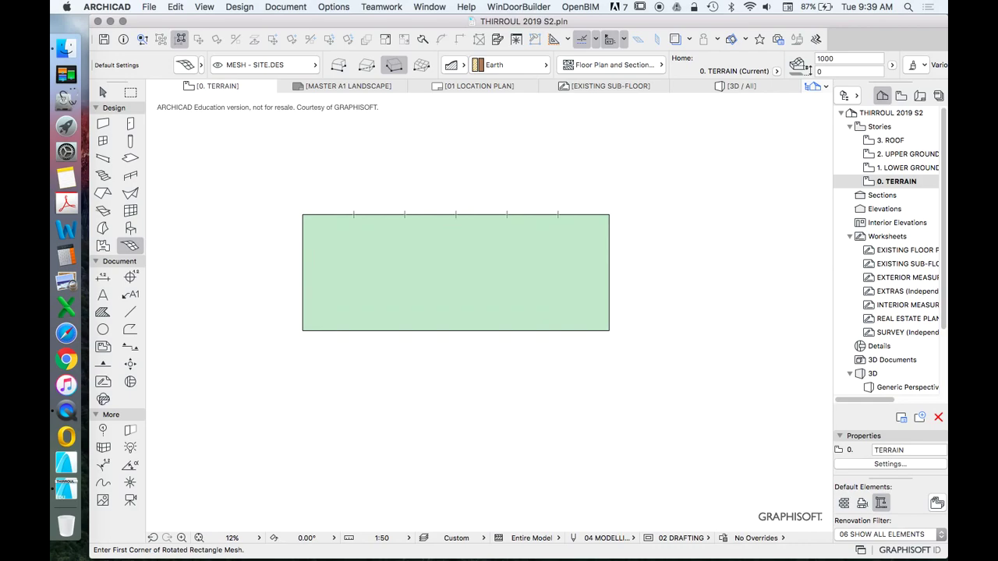
# Step: Activate the Dimension tool and set the floor plan scale to 1:200
pyautogui.click(102, 277)
pyautogui.scroll(2, 273, 207)
pyautogui.click(381, 538)
pyautogui.click(445, 483)
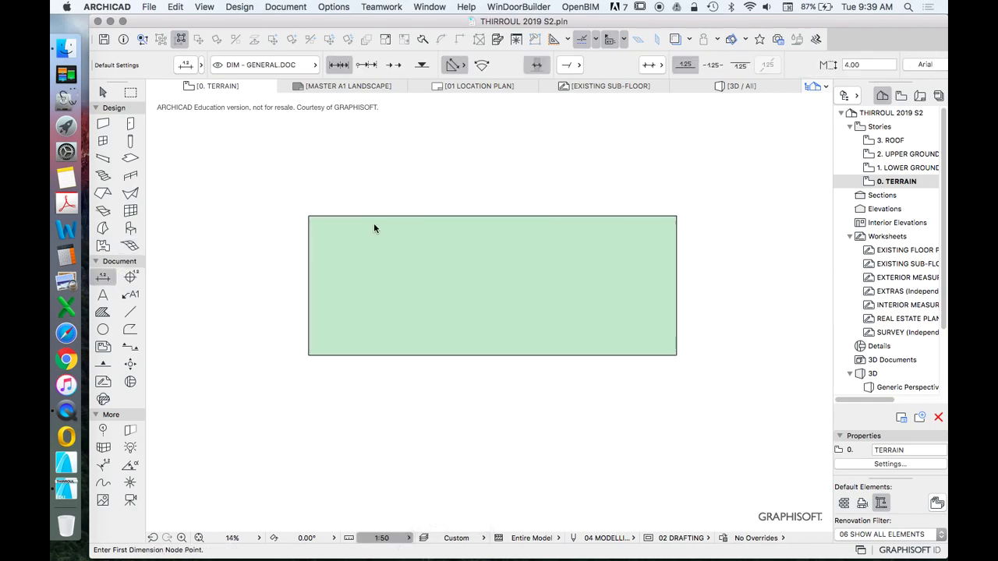
pyautogui.scroll(3, 502, 297)
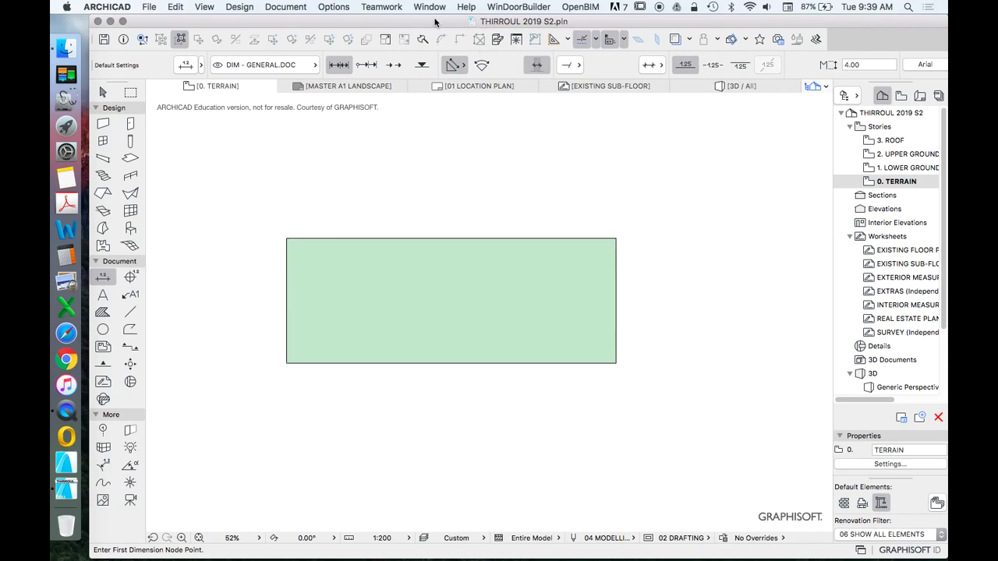
# Step: Dimension the mesh's long upper edge with a horizontal/vertical linear dimension placed above it
pyautogui.click(453, 65)
pyautogui.click(457, 71)
pyautogui.click(286, 239)
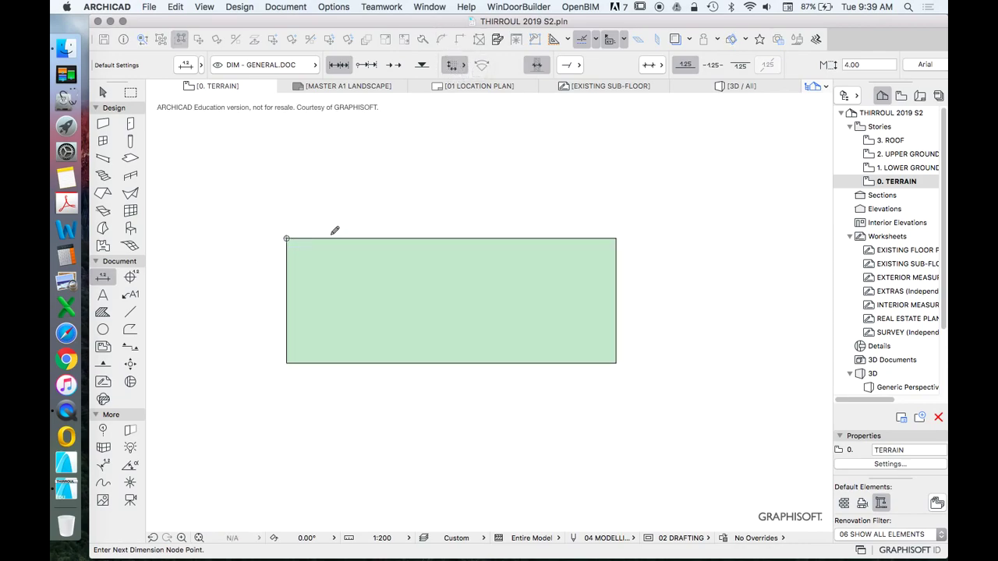
pyautogui.click(616, 238)
pyautogui.doubleClick(488, 221)
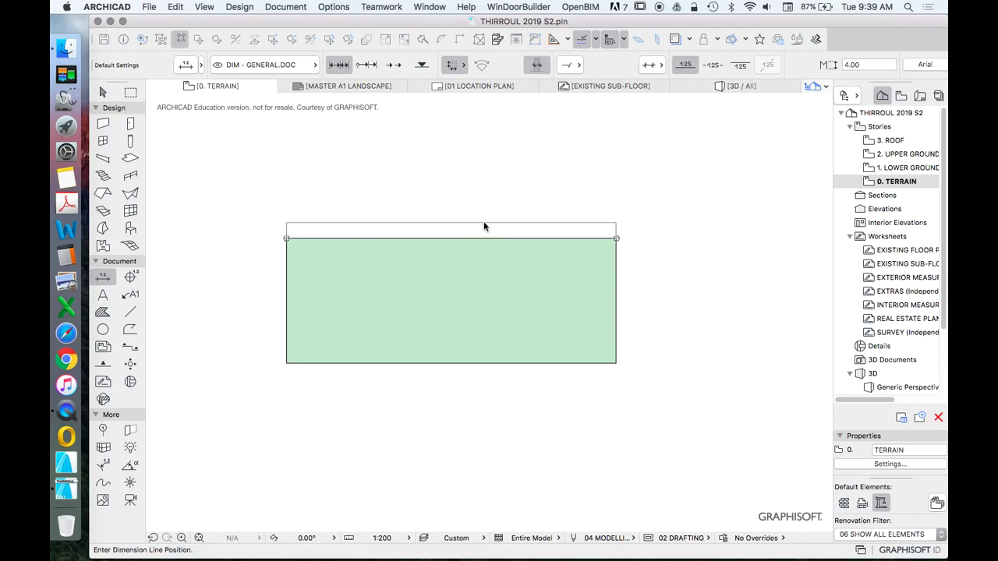
pyautogui.click(467, 212)
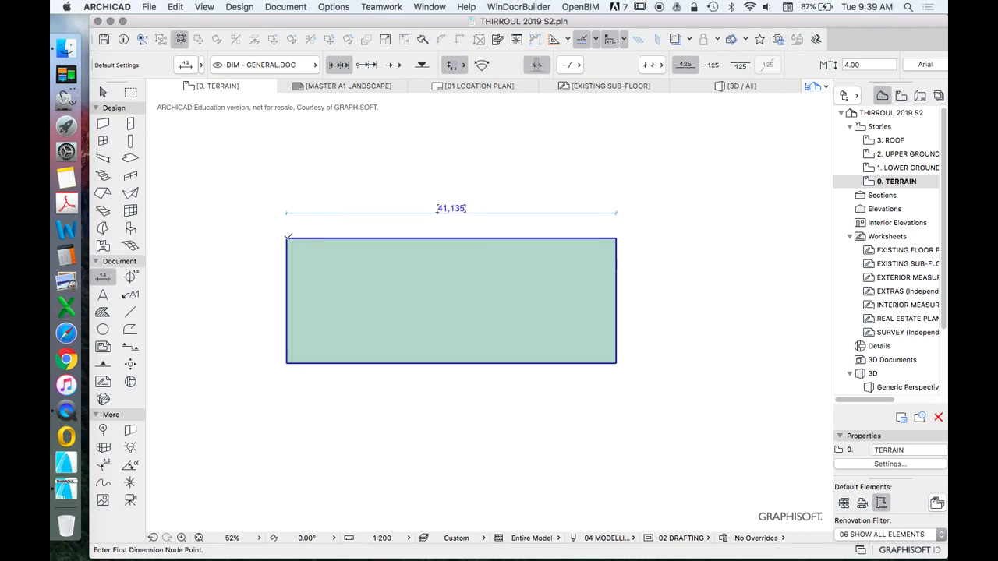
# Step: Dimension the mesh's short left edge with the dimension line placed outside the mesh
pyautogui.click(286, 239)
pyautogui.click(289, 361)
pyautogui.doubleClick(266, 329)
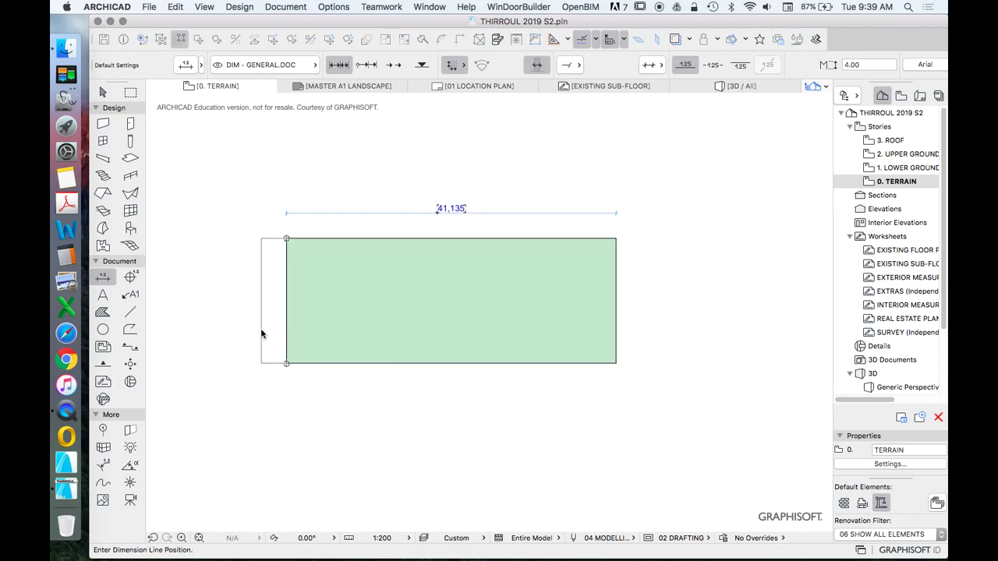
pyautogui.click(260, 328)
pyautogui.scroll(2, 279, 250)
pyautogui.scroll(1, 279, 250)
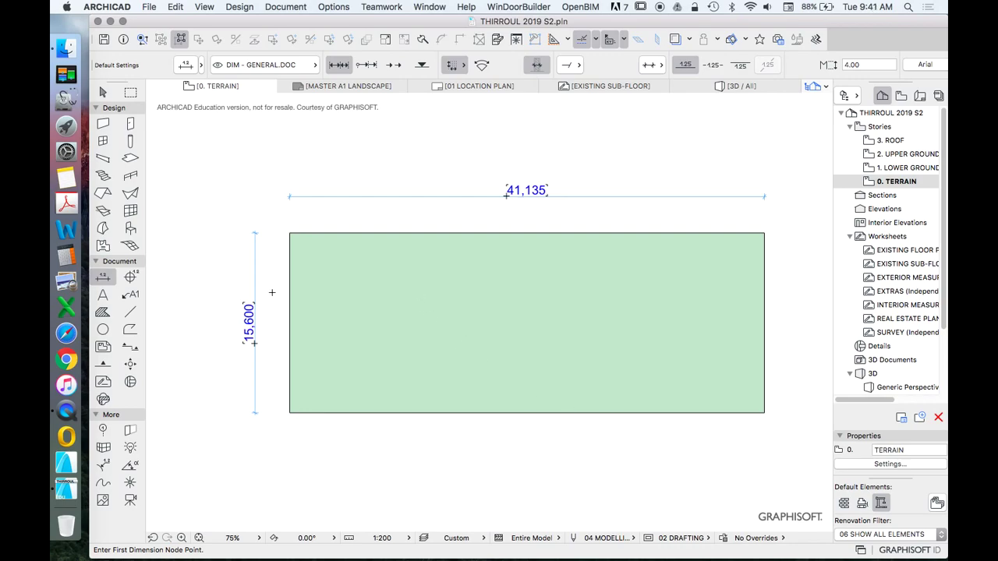
# Step: Show only the selected site mesh in 3D, examine its shape from several angles, and return to the TERRAIN floor plan
pyautogui.click(102, 92)
pyautogui.scroll(-3, 441, 311)
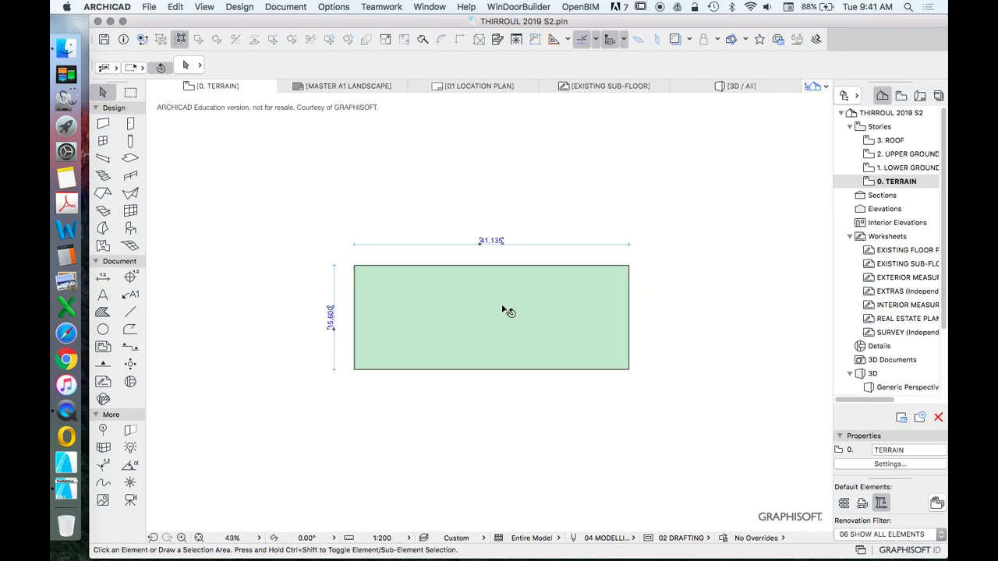
pyautogui.click(495, 304)
pyautogui.click(535, 232)
pyautogui.click(548, 274)
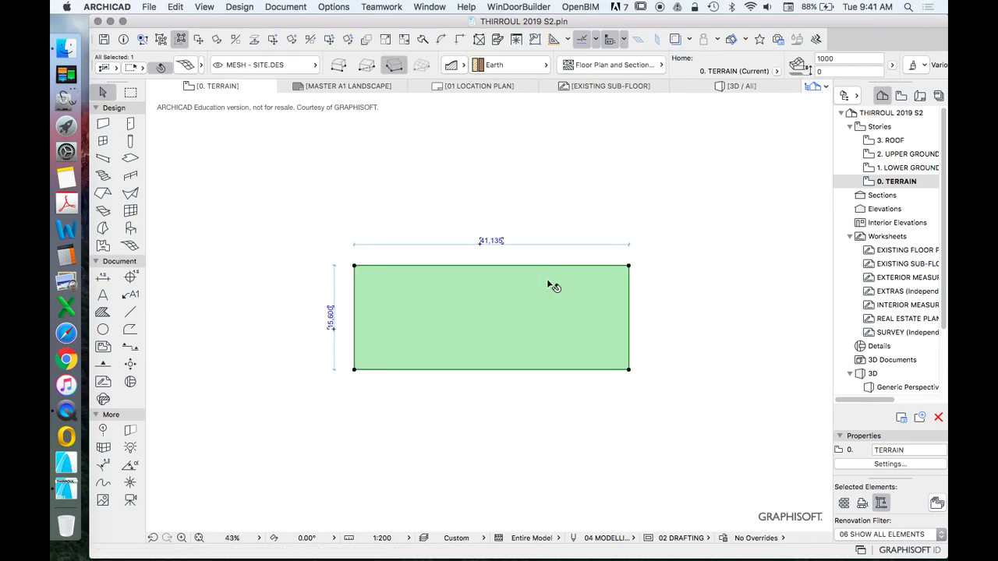
pyautogui.rightClick(475, 172)
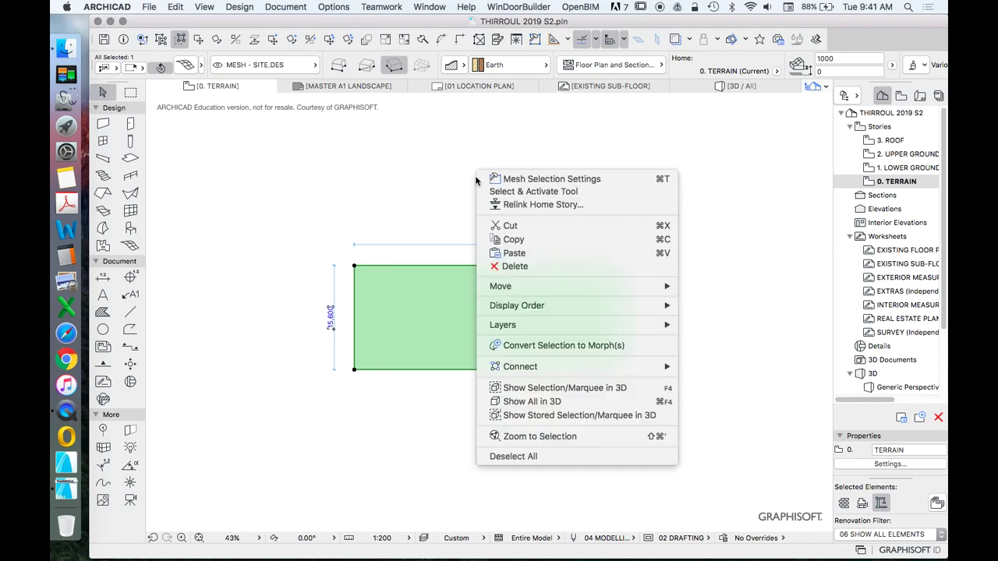
pyautogui.click(579, 390)
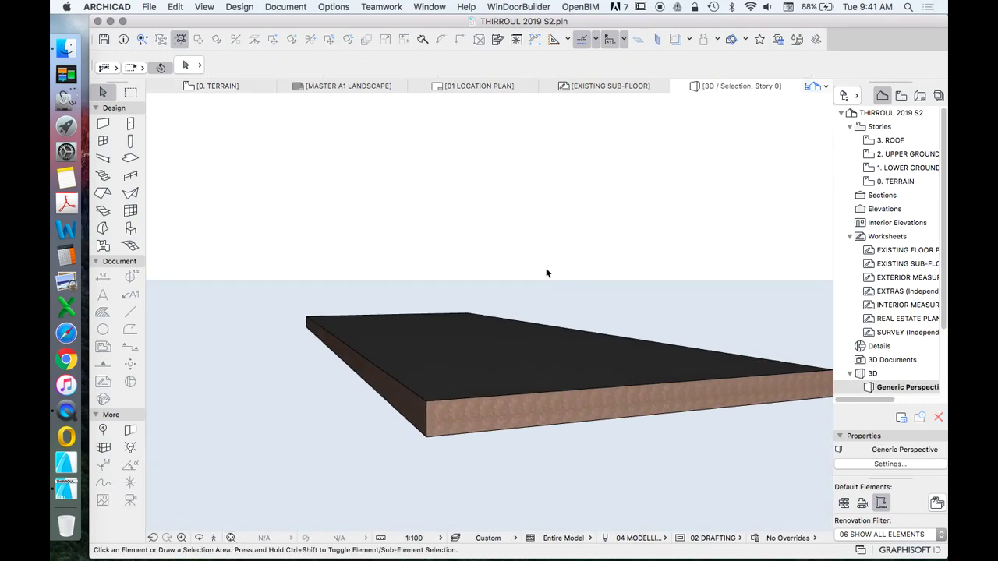
pyautogui.click(199, 538)
pyautogui.moveTo(374, 468); pyautogui.dragTo(423, 421)
pyautogui.moveTo(487, 429); pyautogui.dragTo(551, 439)
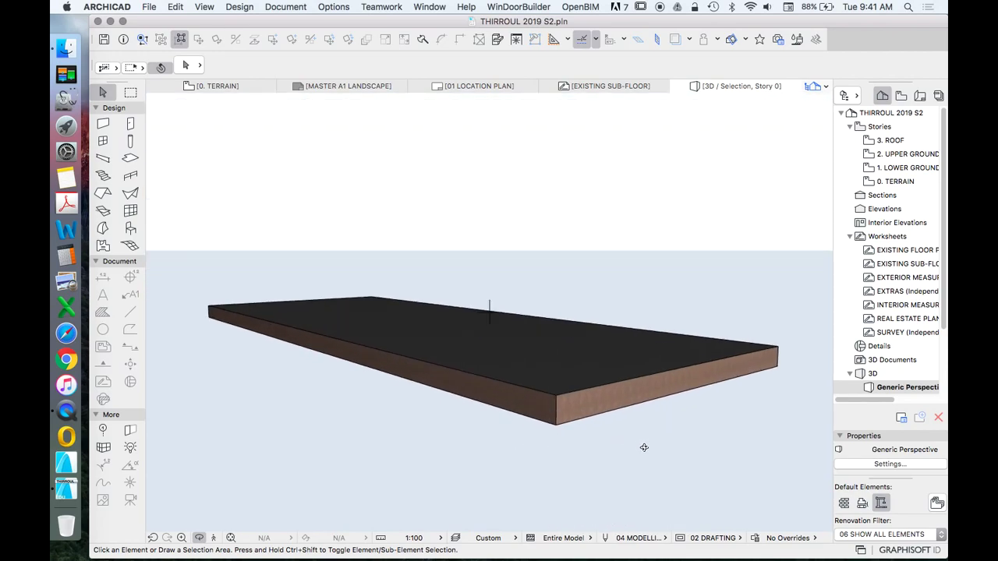
pyautogui.moveTo(673, 463); pyautogui.dragTo(385, 334)
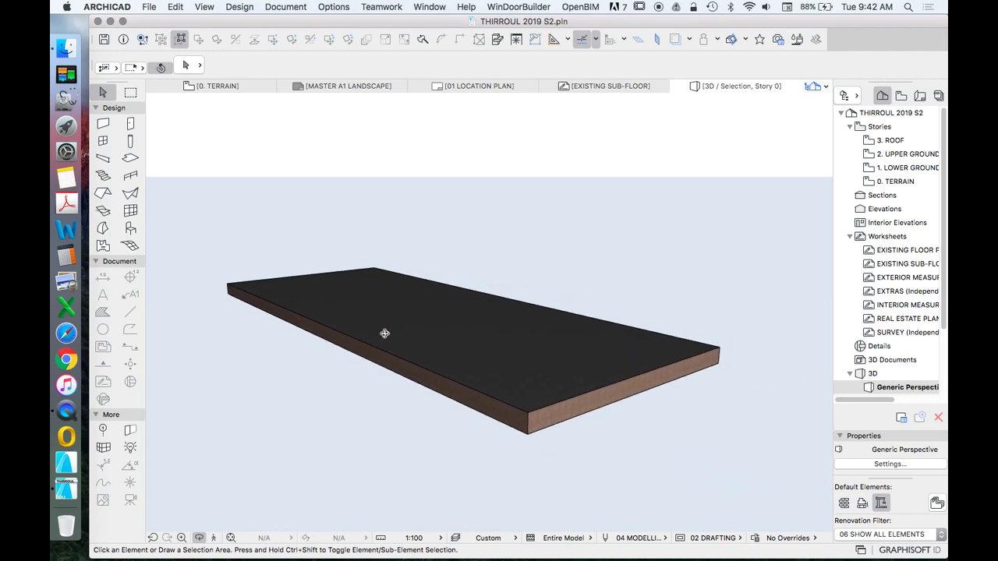
pyautogui.click(877, 181)
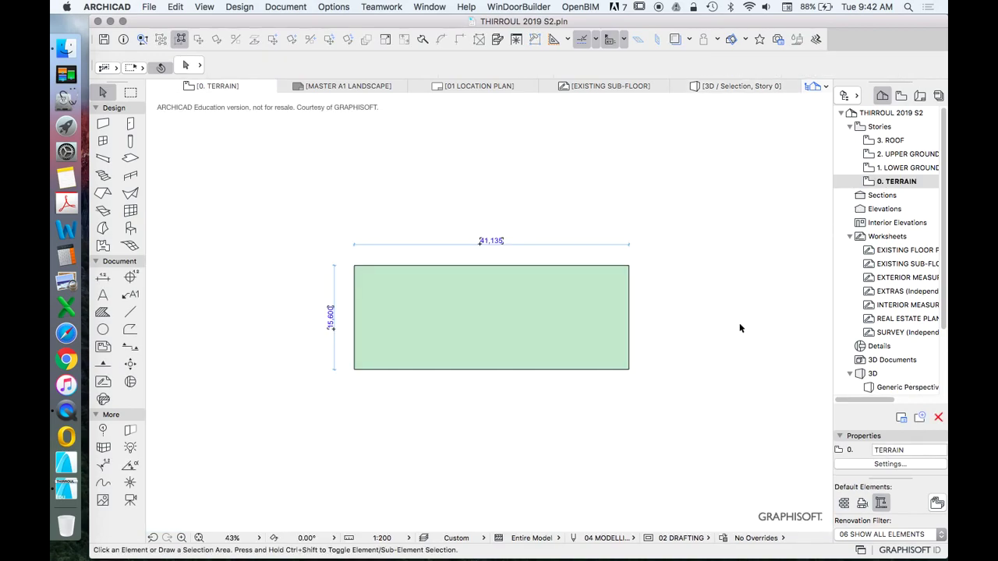
pyautogui.click(646, 257)
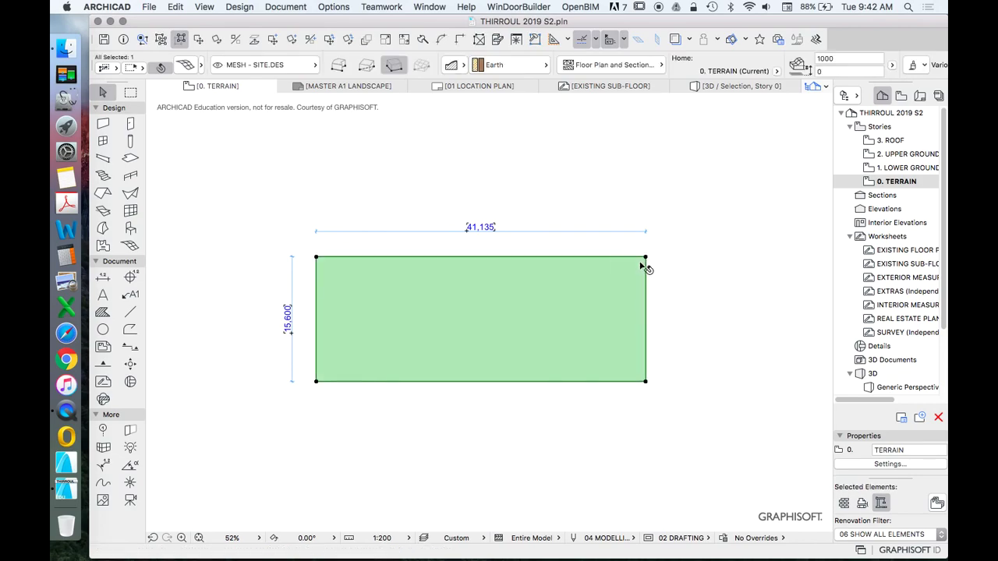
pyautogui.click(646, 258)
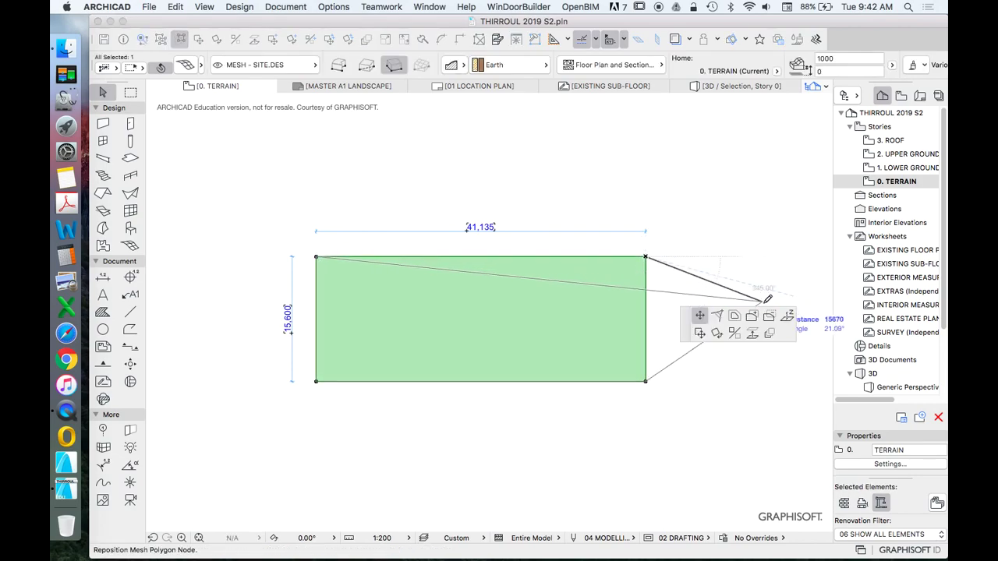
pyautogui.click(789, 316)
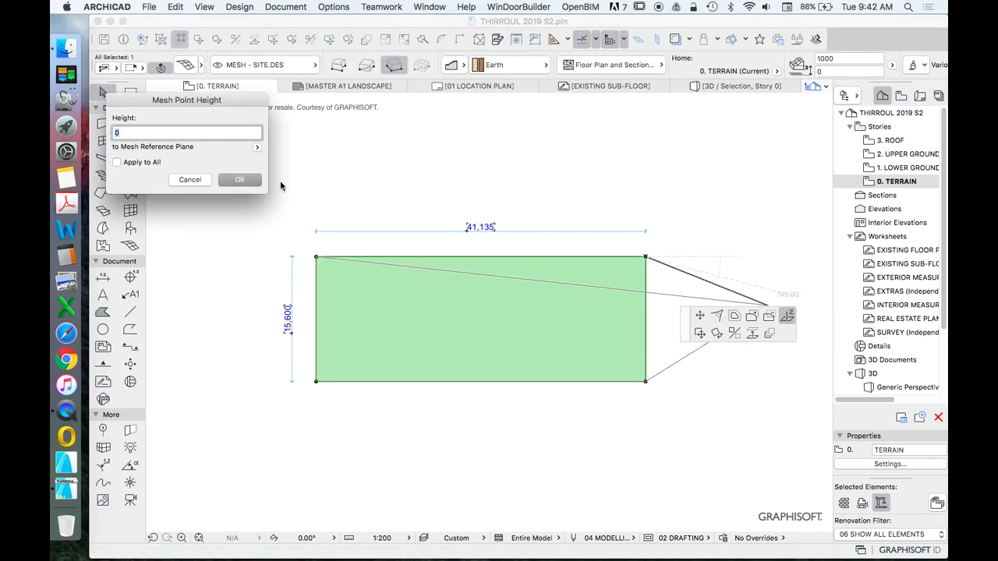
pyautogui.press('Escape')
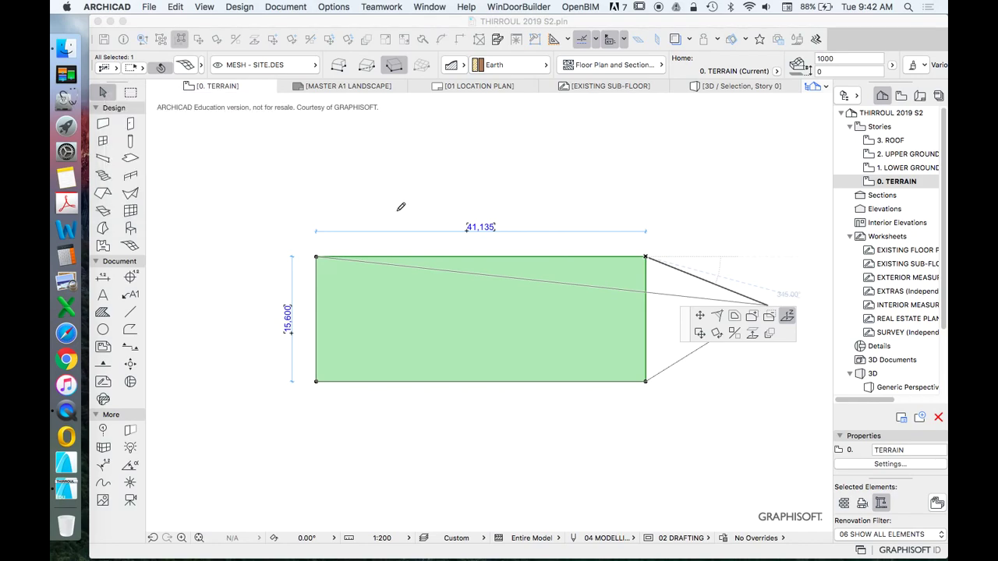
pyautogui.press('Escape')
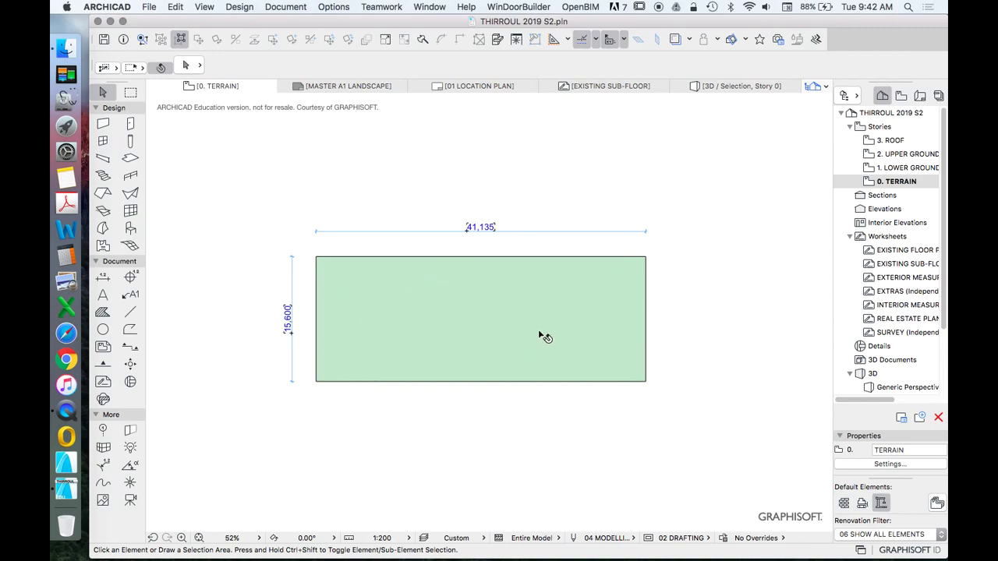
# Step: Draw a shallow, downward-bowing survey spline across the middle of the mesh's long upper edge, with both ends outside the mesh
pyautogui.scroll(2, 421, 344)
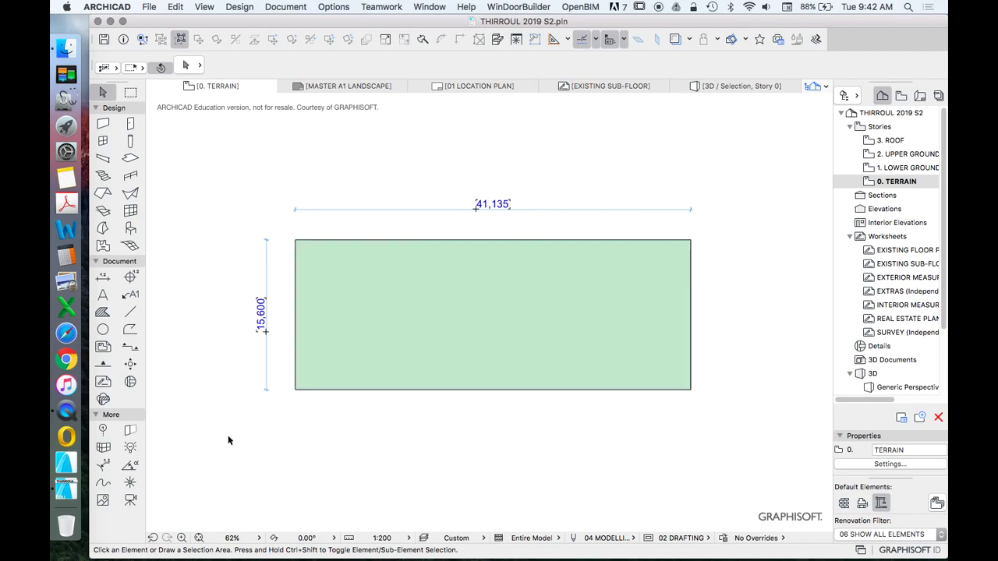
pyautogui.click(105, 484)
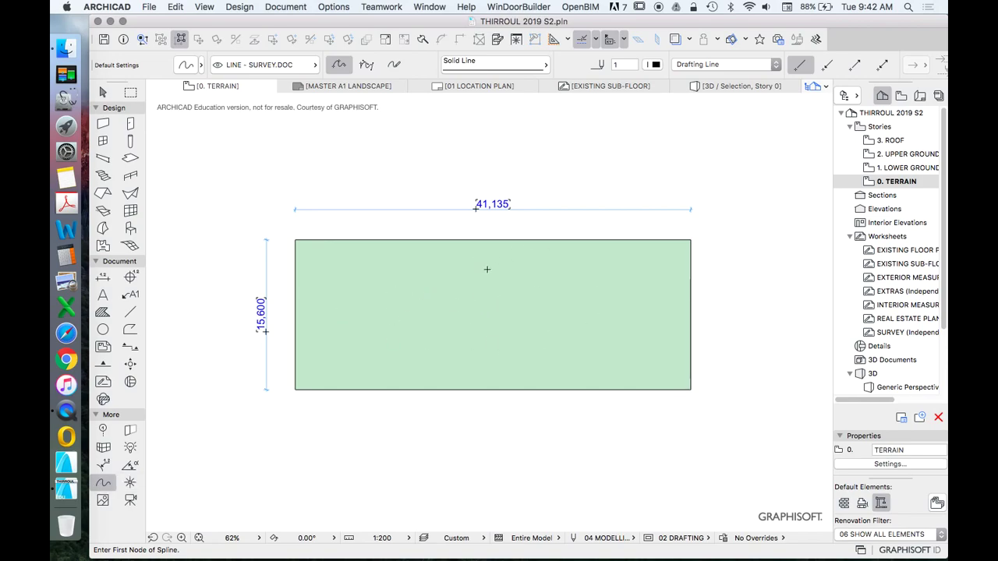
pyautogui.scroll(2, 493, 279)
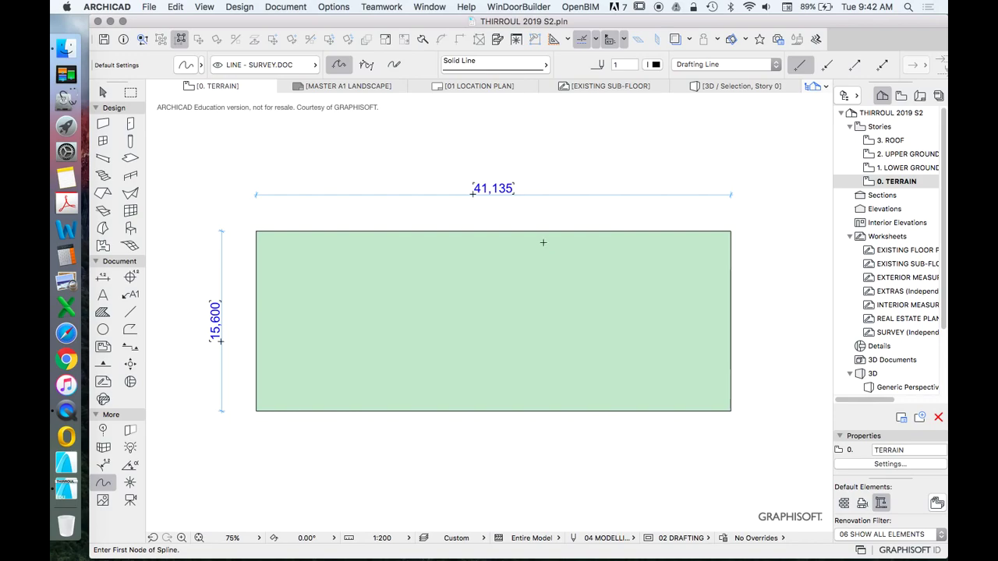
pyautogui.click(360, 223)
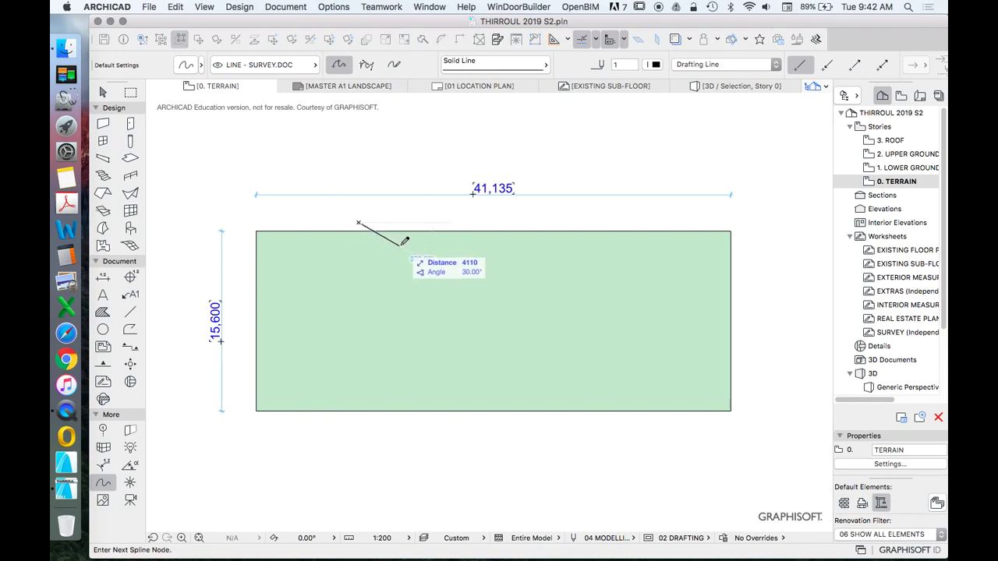
pyautogui.click(461, 259)
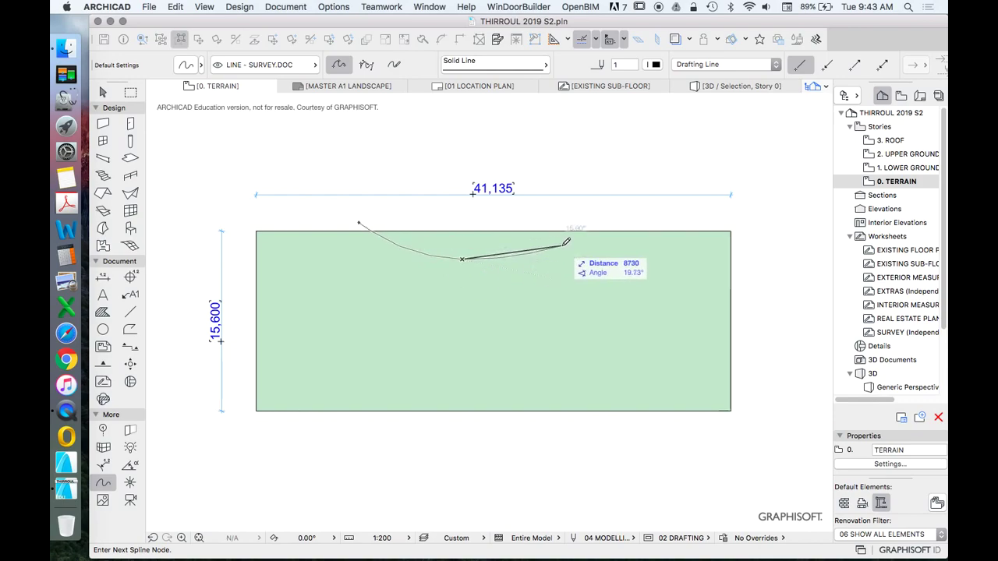
pyautogui.press('Escape')
pyautogui.click(613, 221)
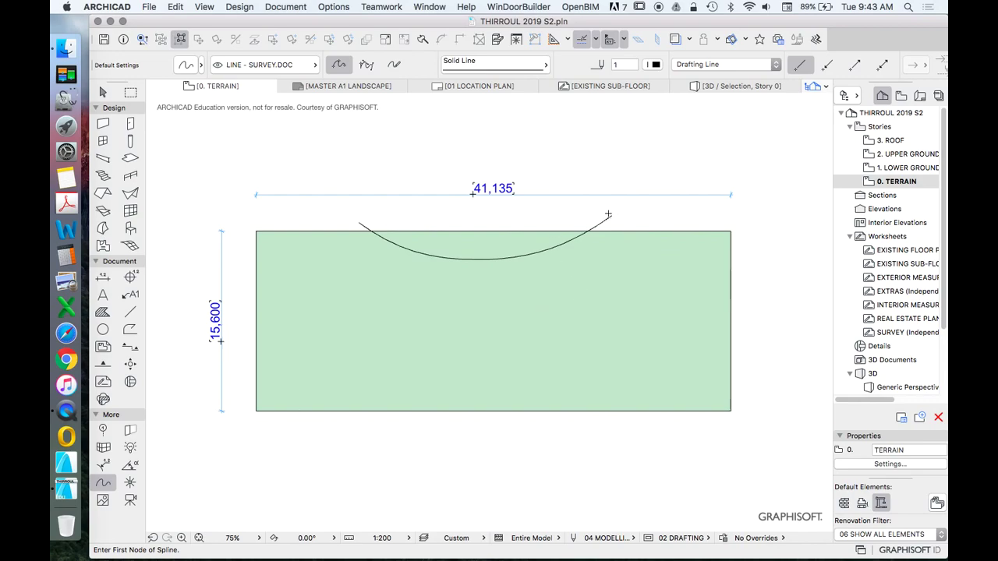
# Step: Draw a closed three-lobed spline in the empty area above the site mesh
pyautogui.scroll(-5, 481, 294)
pyautogui.scroll(3, 523, 223)
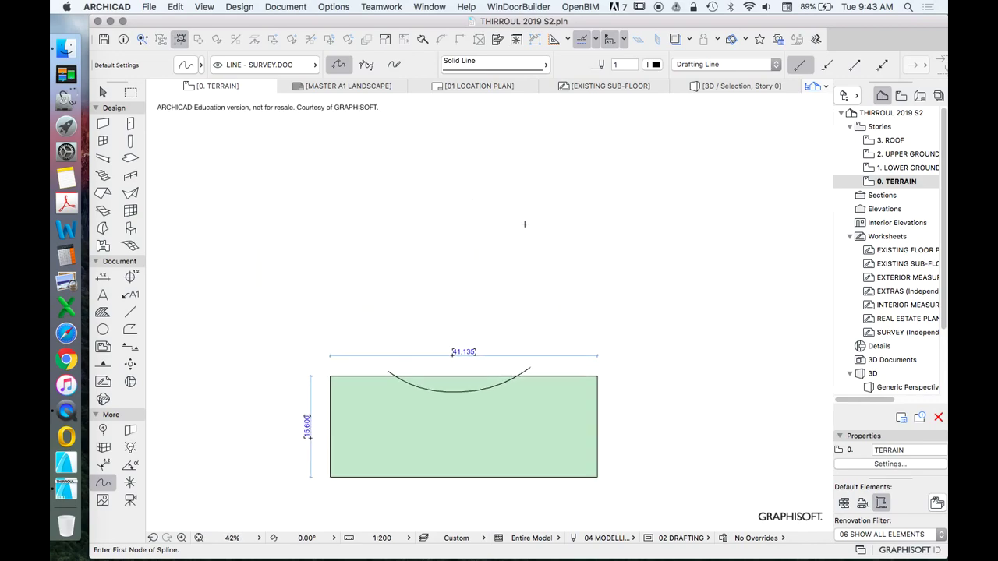
pyautogui.click(490, 190)
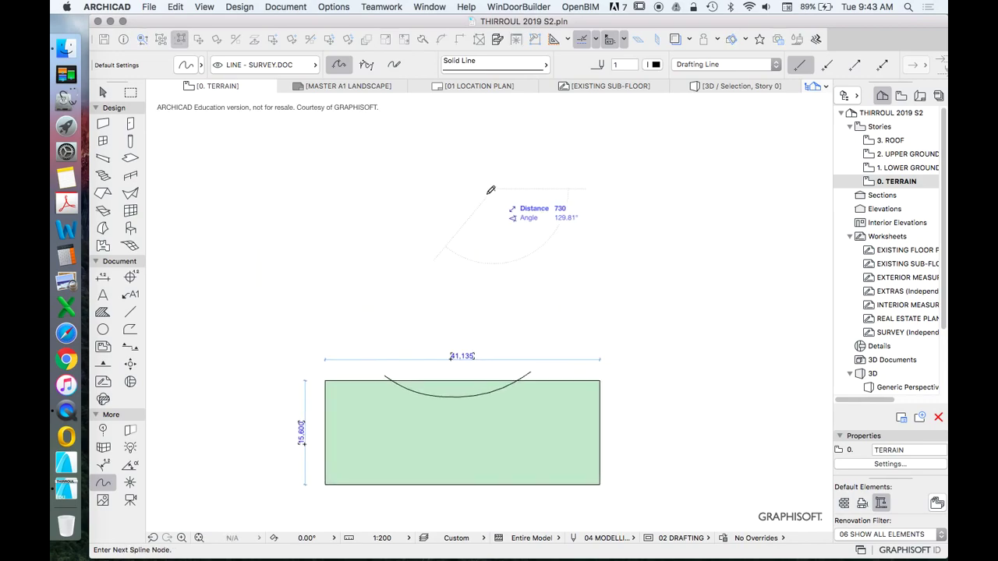
pyautogui.click(454, 216)
pyautogui.click(538, 211)
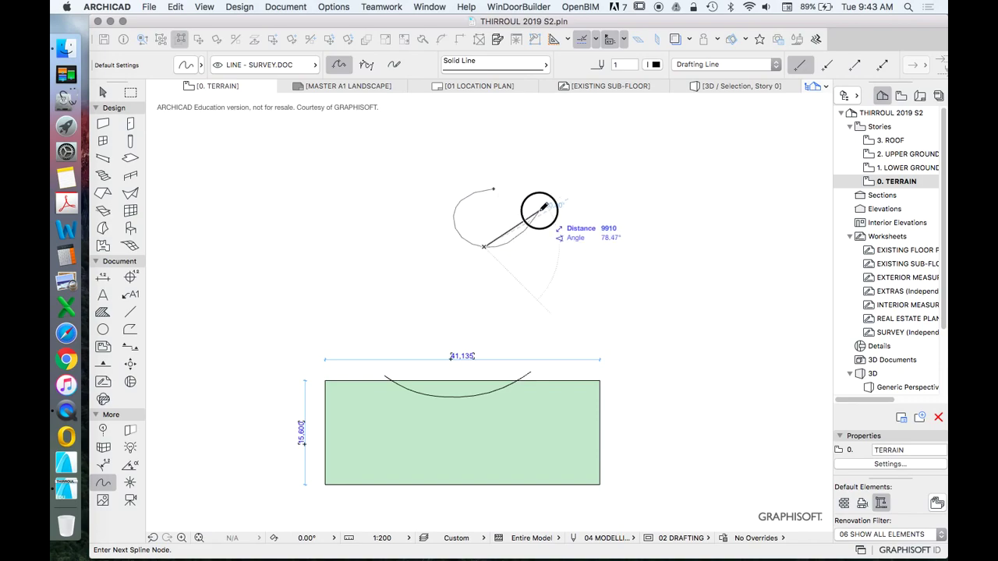
pyautogui.click(578, 255)
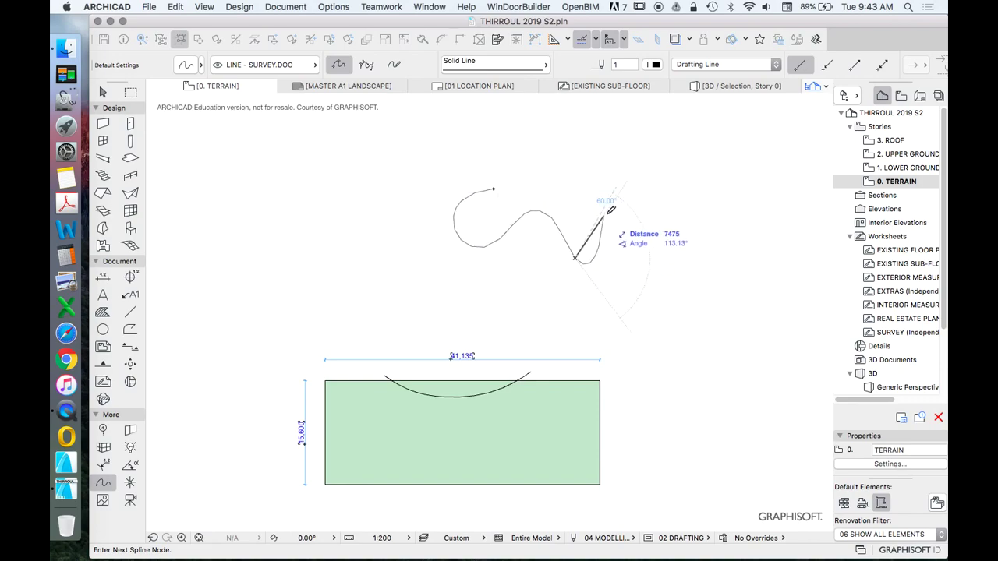
pyautogui.click(620, 229)
pyautogui.click(569, 182)
pyautogui.click(523, 121)
pyautogui.click(497, 155)
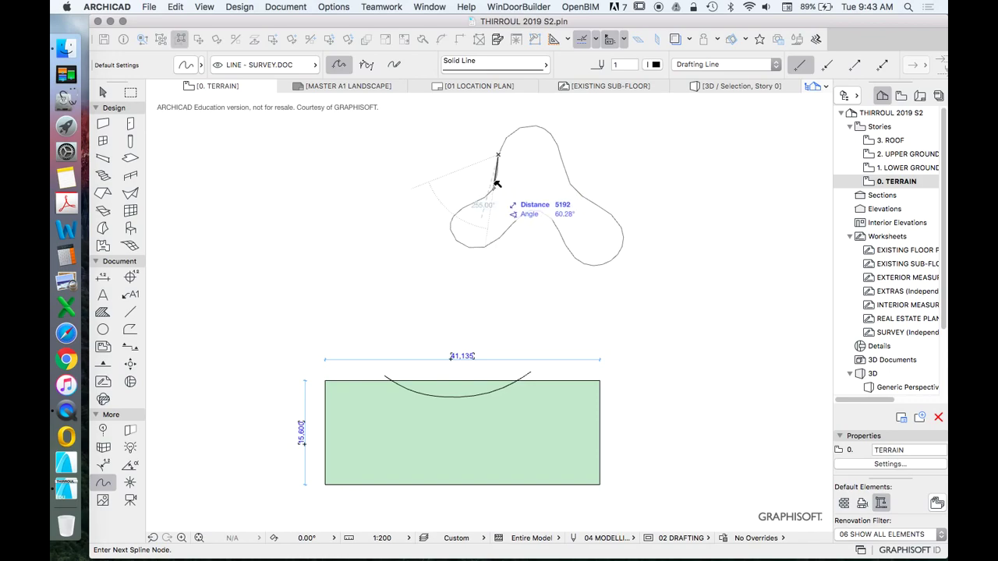
pyautogui.click(494, 190)
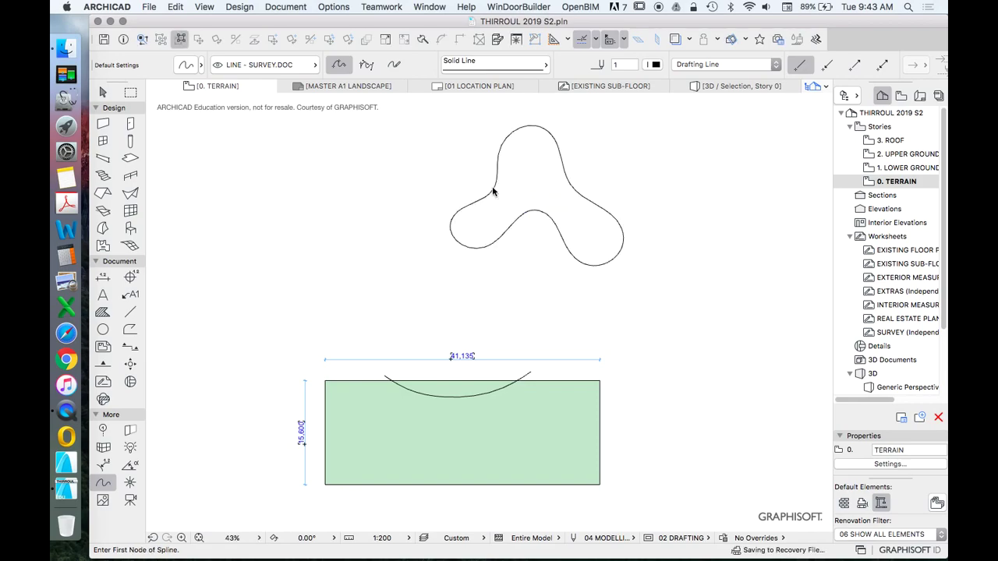
# Step: Select the closed three-lobed spline and examine how its nodes shape the curve
pyautogui.scroll(1, 502, 145)
pyautogui.press('super+a')
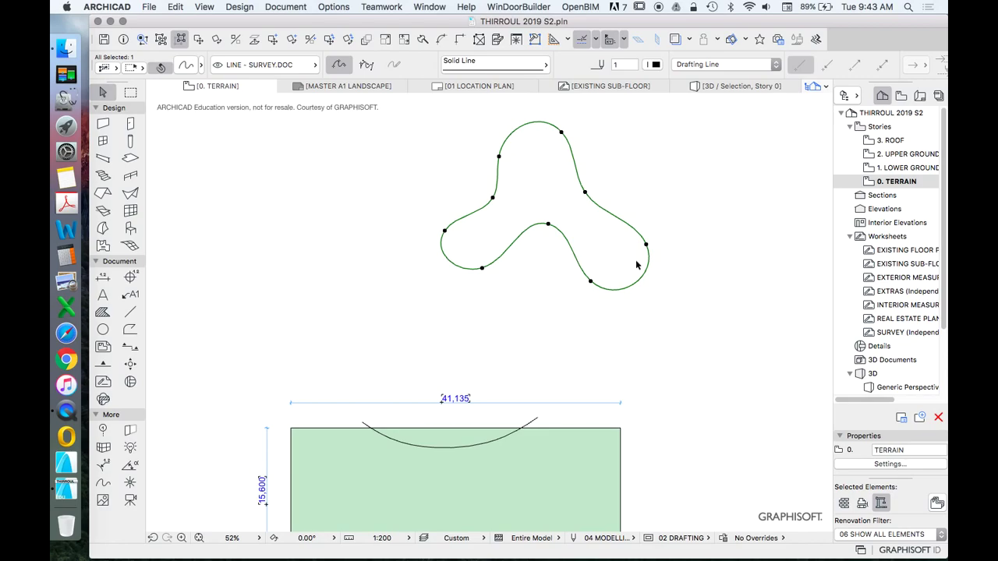
pyautogui.scroll(3, 569, 197)
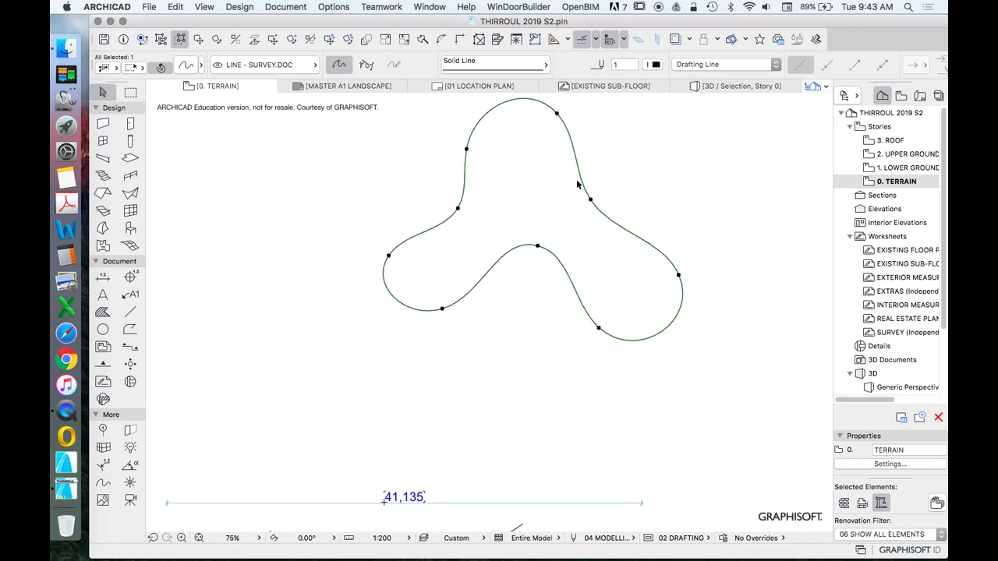
pyautogui.scroll(2, 568, 212)
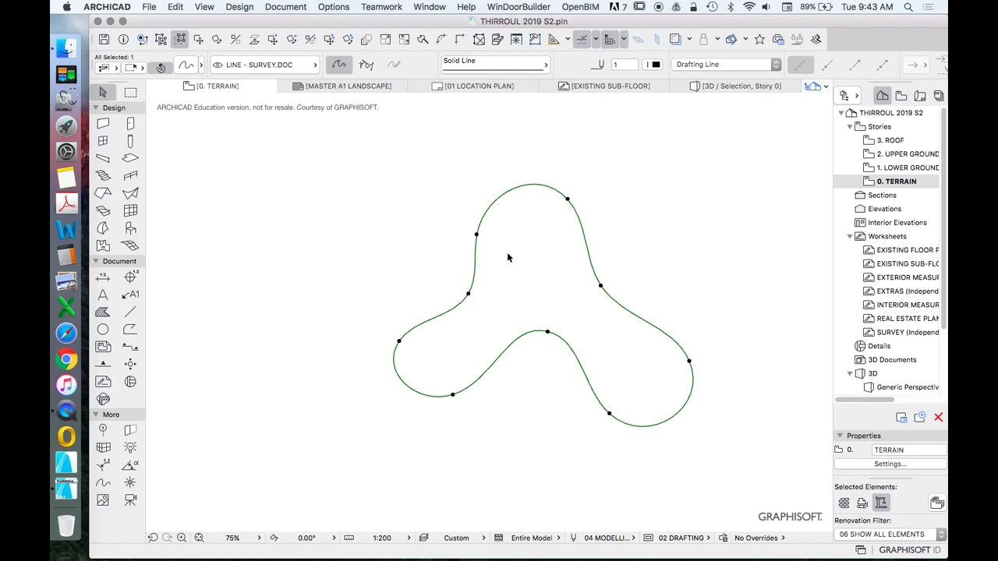
pyautogui.click(623, 275)
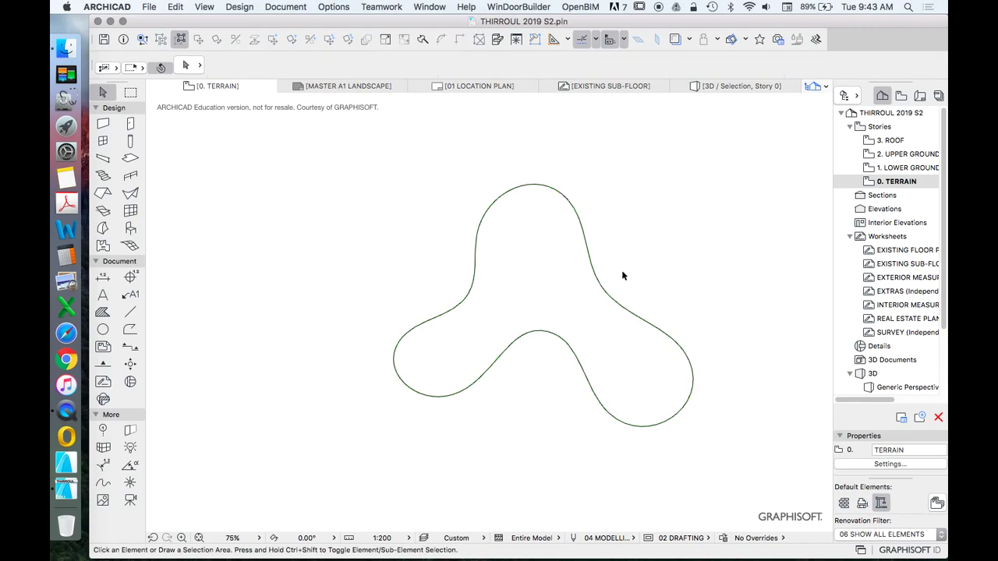
pyautogui.click(629, 311)
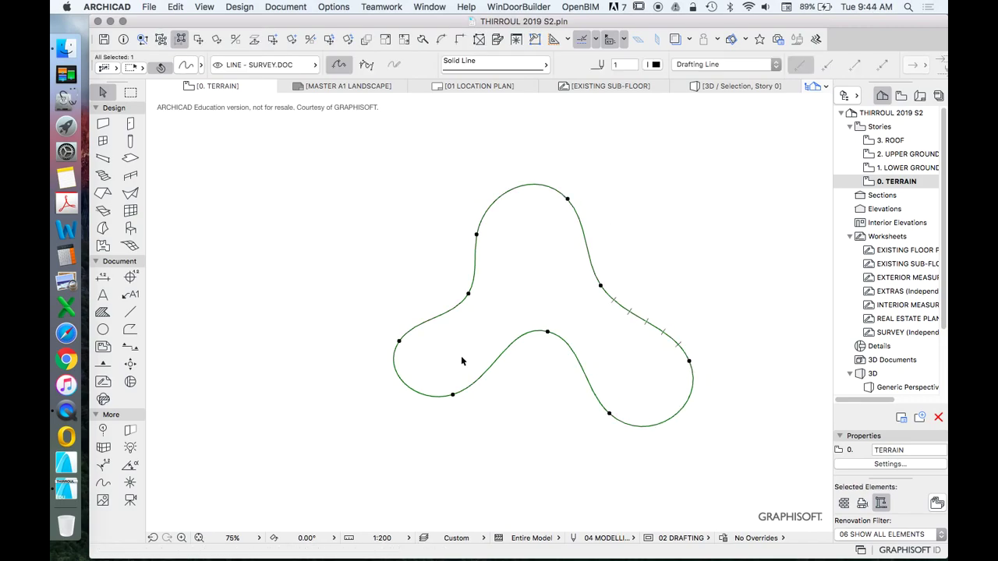
pyautogui.scroll(-3, 558, 185)
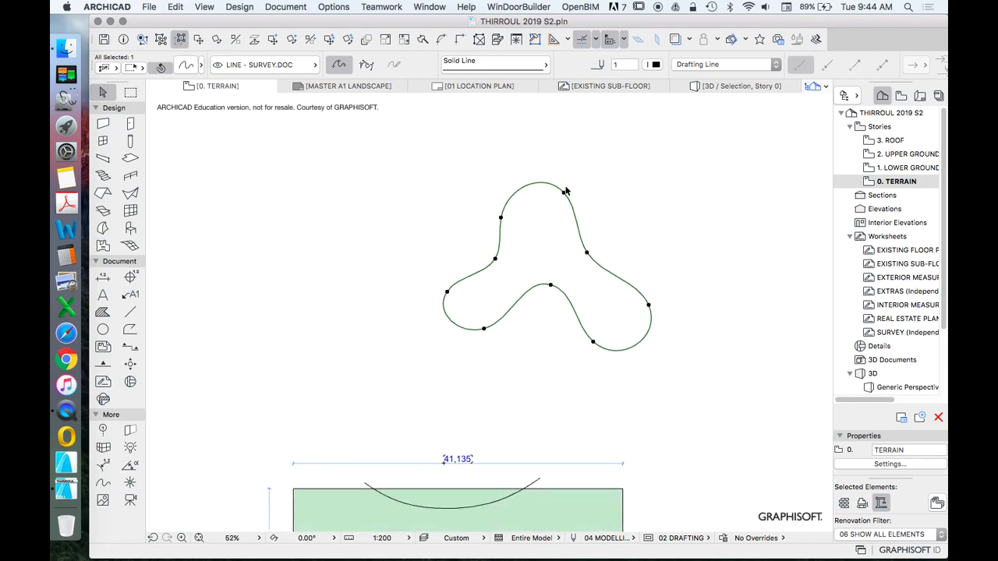
# Step: Delete the three-lobed spline above the mesh
pyautogui.click(607, 170)
pyautogui.scroll(-2, 534, 205)
pyautogui.scroll(2, 561, 229)
pyautogui.click(546, 234)
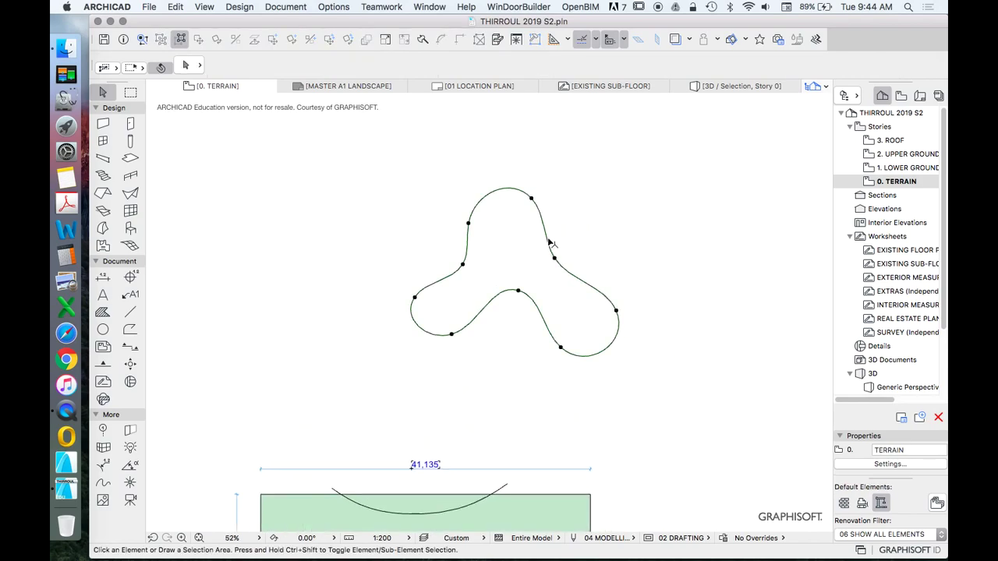
pyautogui.press('Delete')
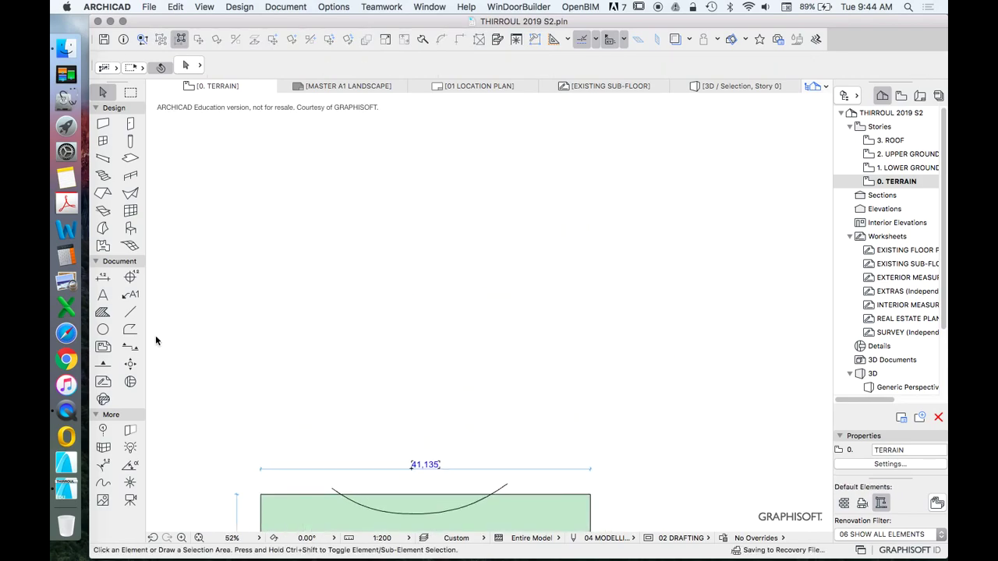
# Step: Draw a closed irregular spline with many nodes, several lobes and a sharp notch in the empty area above the mesh
pyautogui.click(104, 481)
pyautogui.click(395, 240)
pyautogui.click(424, 257)
pyautogui.click(455, 298)
pyautogui.click(512, 271)
pyautogui.click(603, 261)
pyautogui.click(555, 204)
pyautogui.click(604, 182)
pyautogui.click(588, 148)
pyautogui.click(489, 221)
pyautogui.click(421, 173)
pyautogui.click(392, 186)
pyautogui.click(396, 209)
pyautogui.click(439, 220)
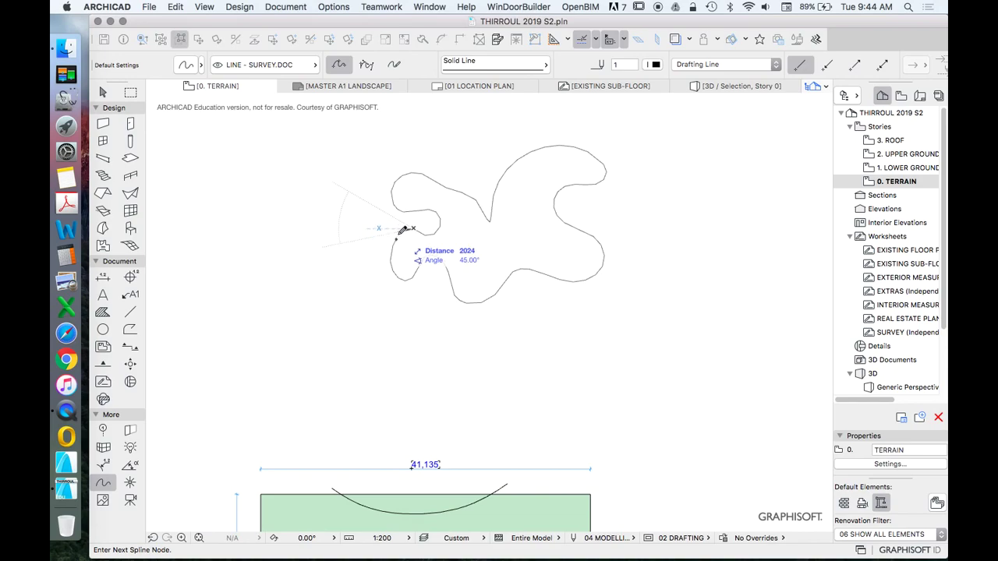
pyautogui.click(397, 238)
# Step: Select the irregular closed spline and examine its nodes around the sharp notch
pyautogui.press('super+a')
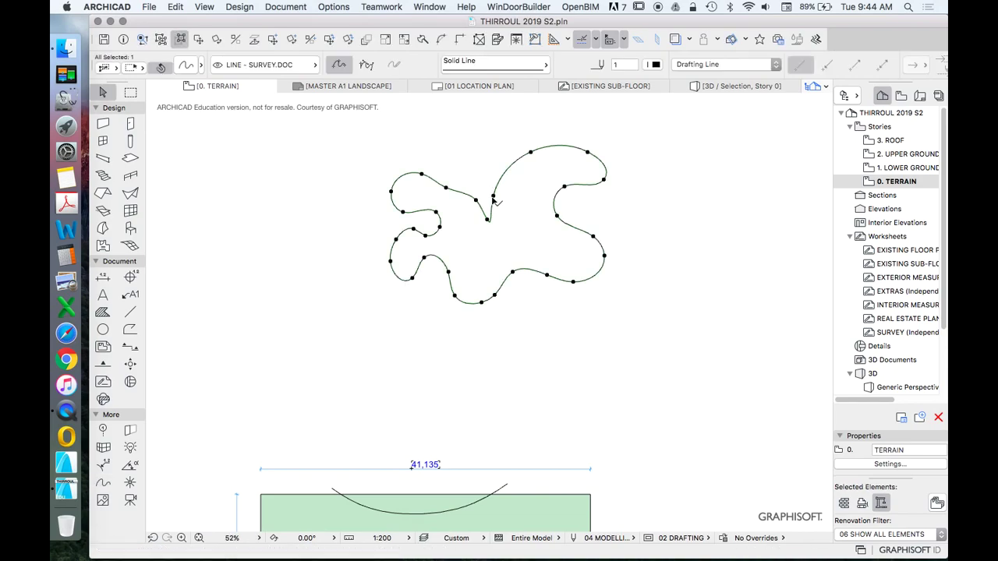
pyautogui.scroll(10, 490, 218)
pyautogui.scroll(-10, 483, 288)
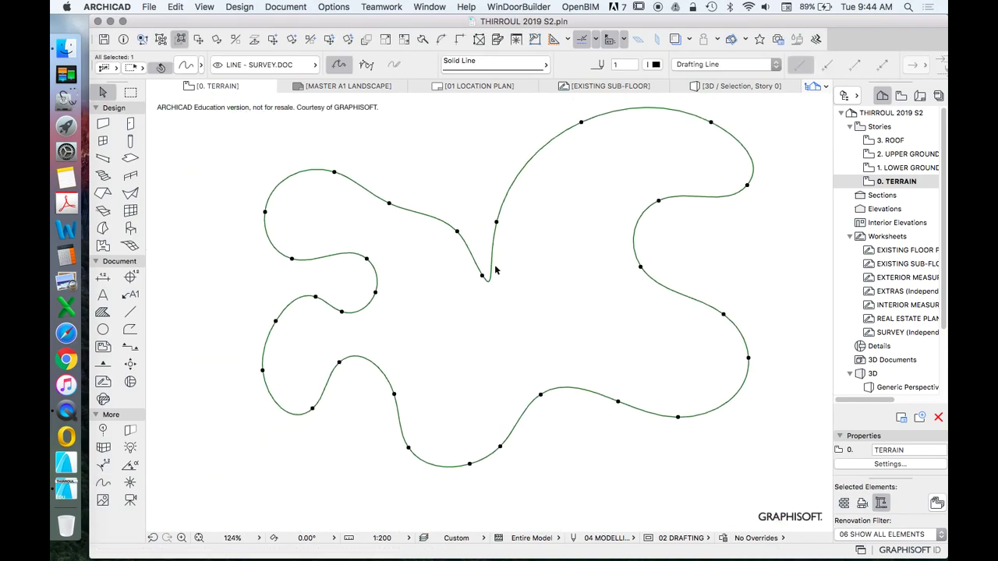
pyautogui.scroll(10, 474, 277)
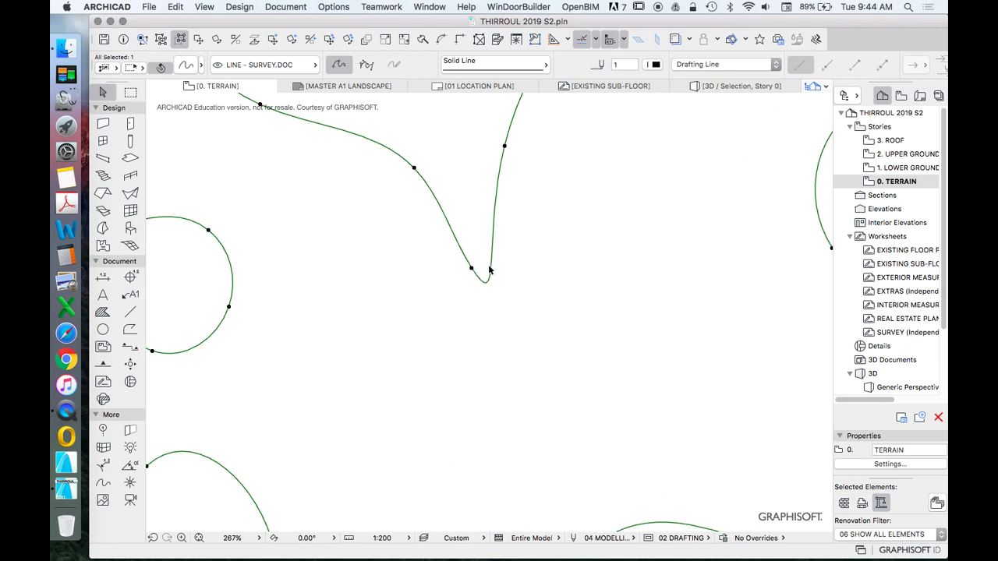
pyautogui.scroll(-8, 487, 270)
# Step: Try stretching the node at the irregular spline's sharp notch sideways, and undo the spline edit
pyautogui.click(490, 278)
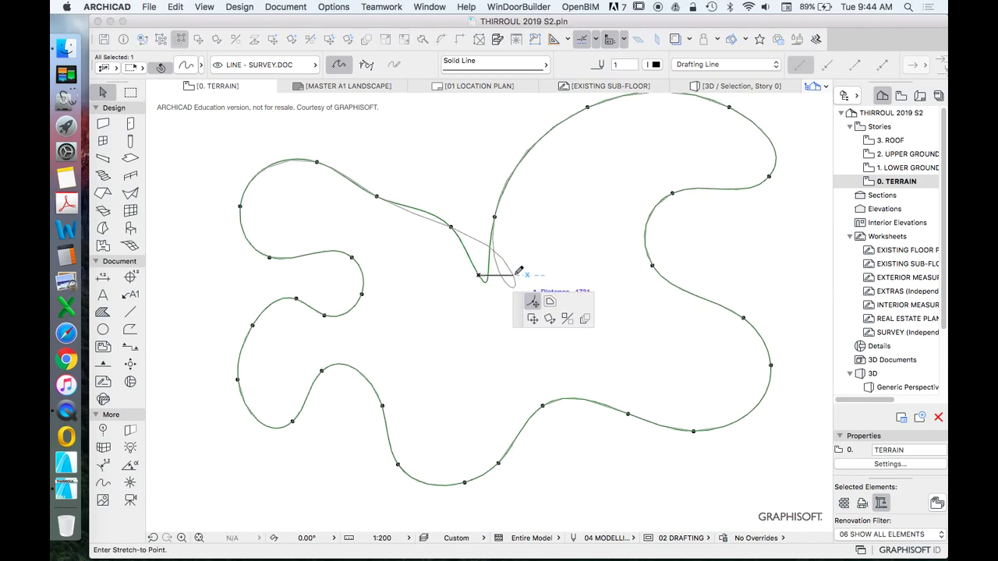
pyautogui.click(530, 269)
pyautogui.click(441, 327)
pyautogui.scroll(-5, 450, 322)
pyautogui.scroll(-2, 450, 322)
pyautogui.scroll(8, 482, 270)
pyautogui.press('super+z')
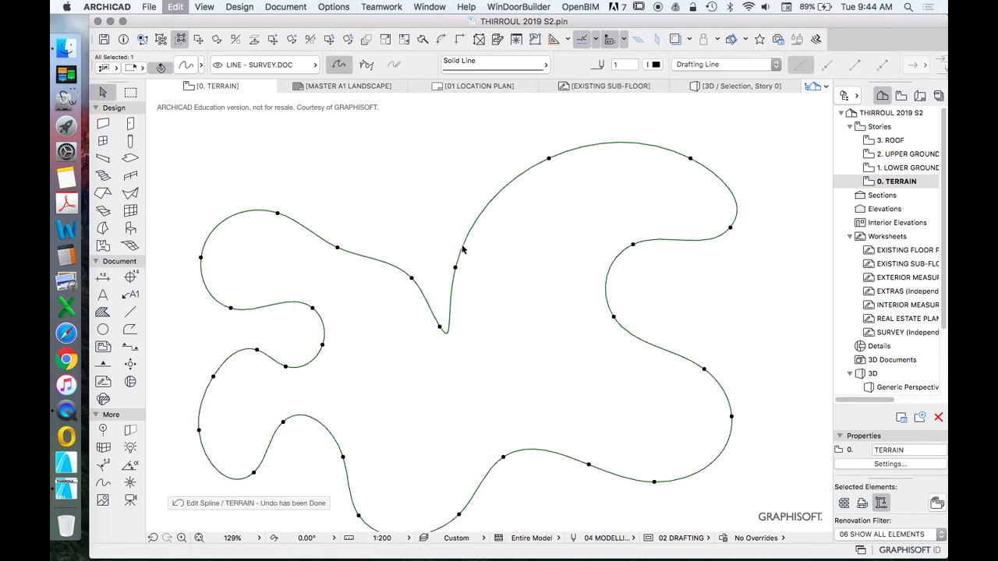
# Step: Delete the irregular closed spline above the mesh
pyautogui.scroll(-2, 464, 250)
pyautogui.scroll(-20, 522, 229)
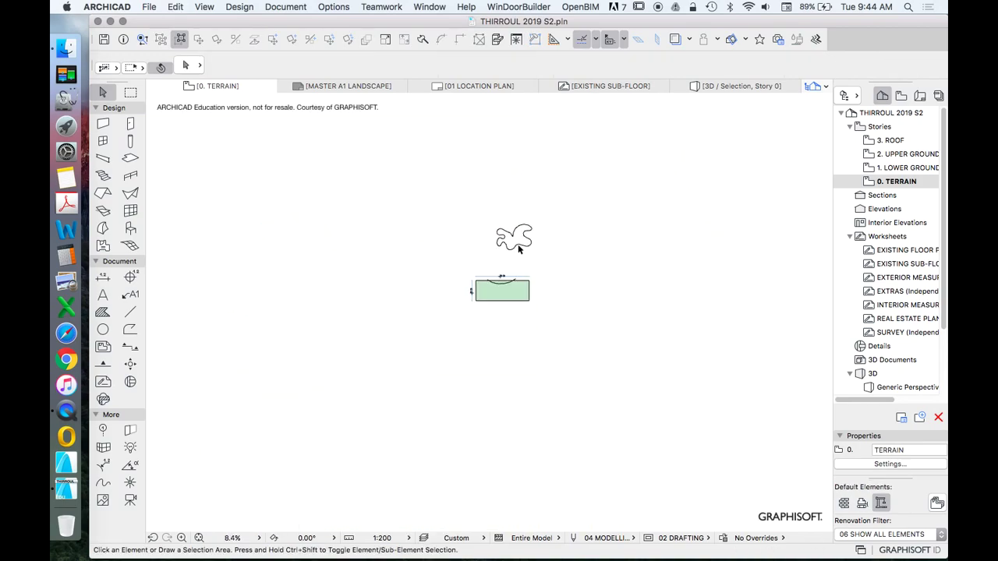
pyautogui.scroll(8, 499, 219)
pyautogui.moveTo(414, 227); pyautogui.dragTo(537, 288)
pyautogui.press('Delete')
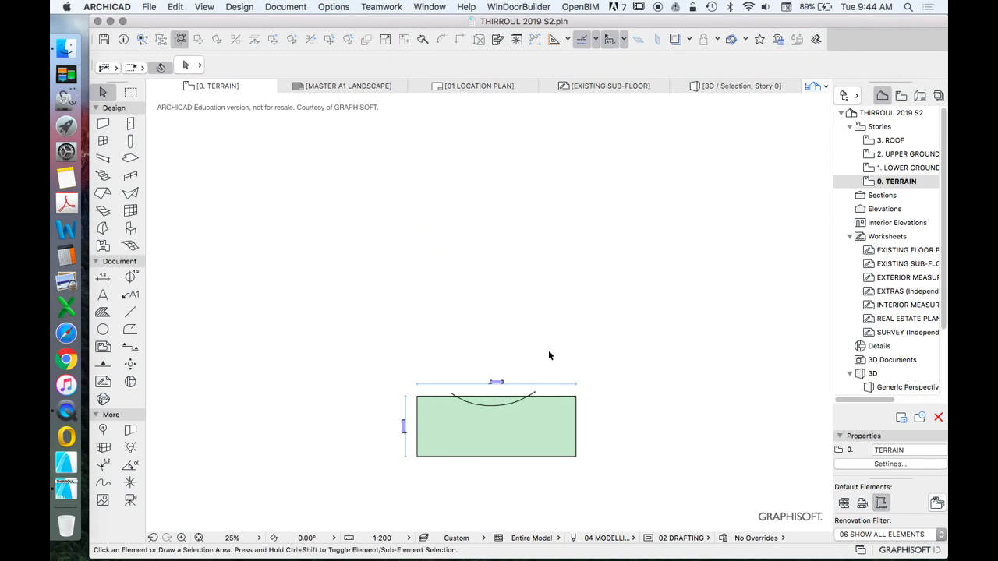
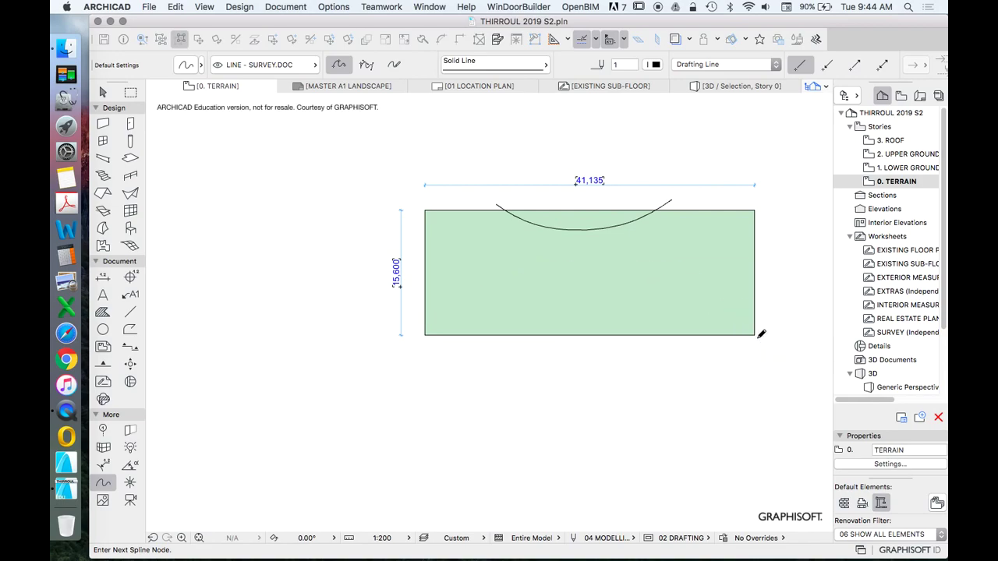
# Step: Finish the second survey spline arching across the mesh, ending just outside the lower edge near the right corner
pyautogui.doubleClick(747, 338)
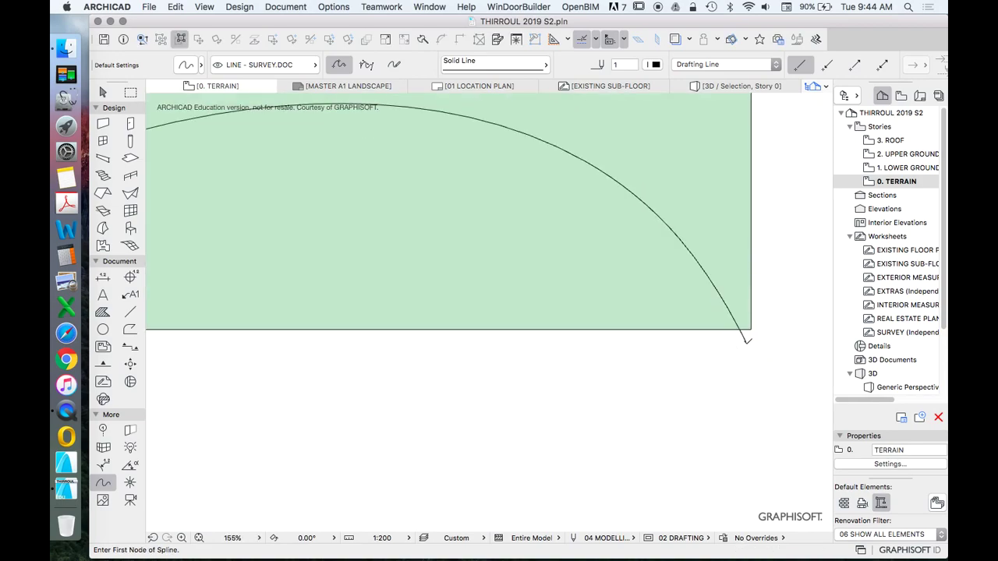
pyautogui.scroll(-2, 747, 338)
pyautogui.scroll(-2, 652, 299)
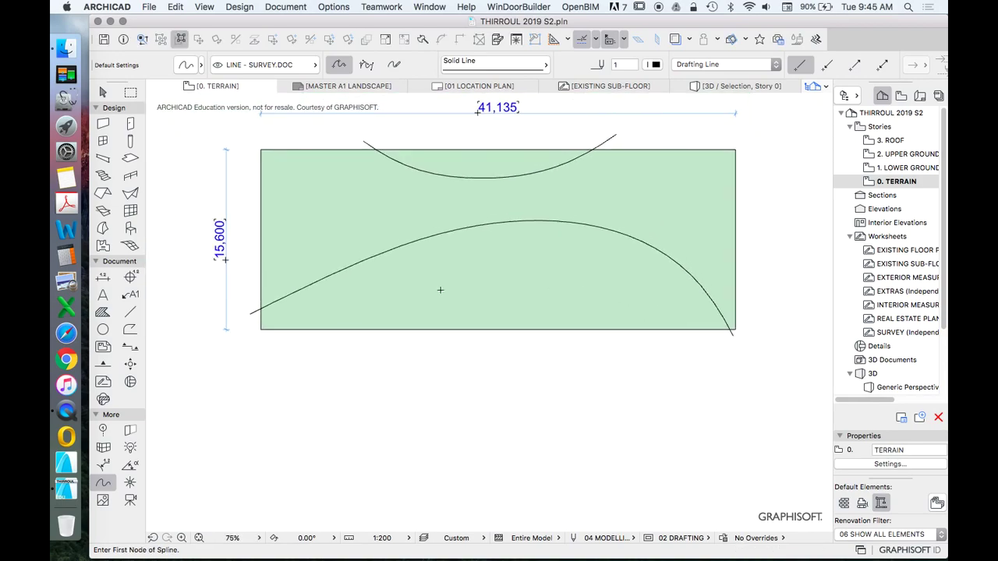
# Step: Draw a third survey spline just below the second arch, from the mesh's lower edge near the left corner to past its right part
pyautogui.scroll(1, 399, 250)
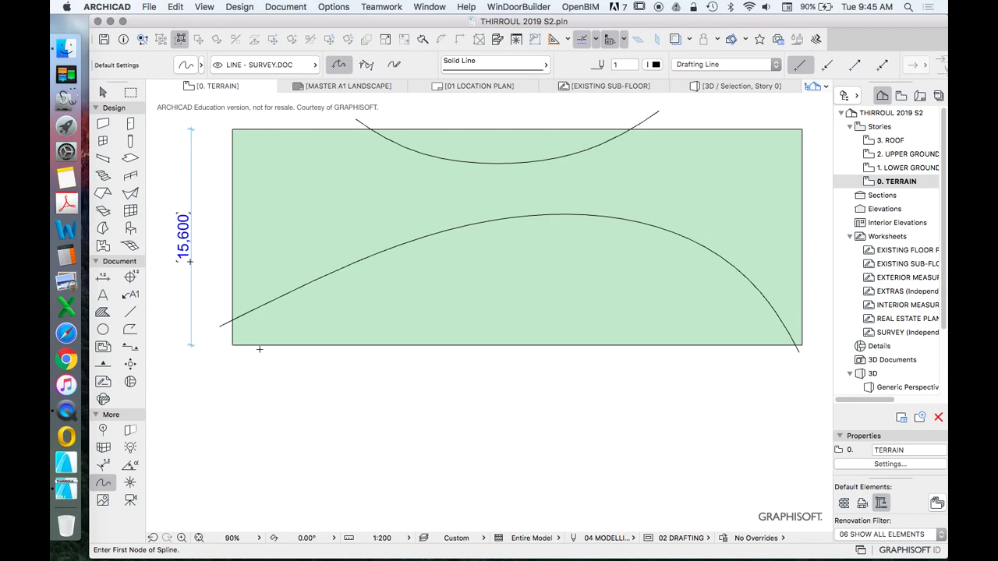
pyautogui.click(243, 346)
pyautogui.click(408, 262)
pyautogui.click(582, 235)
pyautogui.click(736, 311)
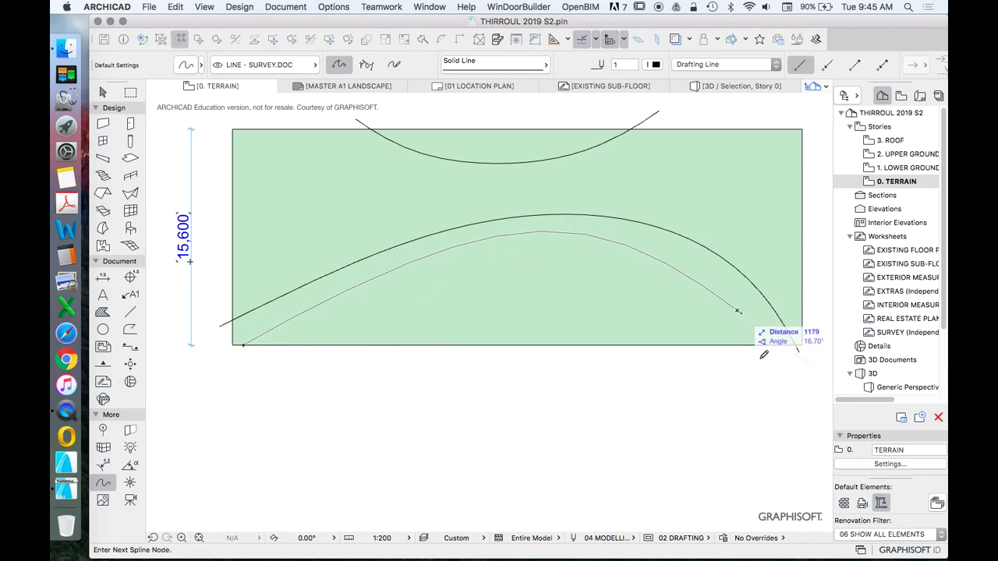
pyautogui.doubleClick(759, 350)
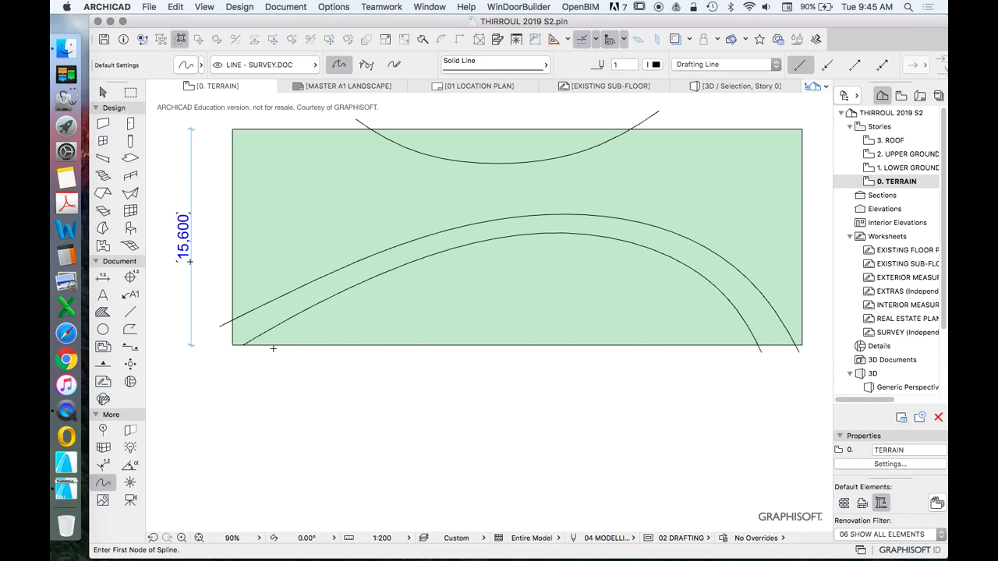
# Step: Stretch the third survey spline's left end node about 1,100 mm outward, past the mesh's lower edge
pyautogui.keyDown('shift'); pyautogui.click(257, 346); pyautogui.keyUp('shift')
pyautogui.click(240, 345)
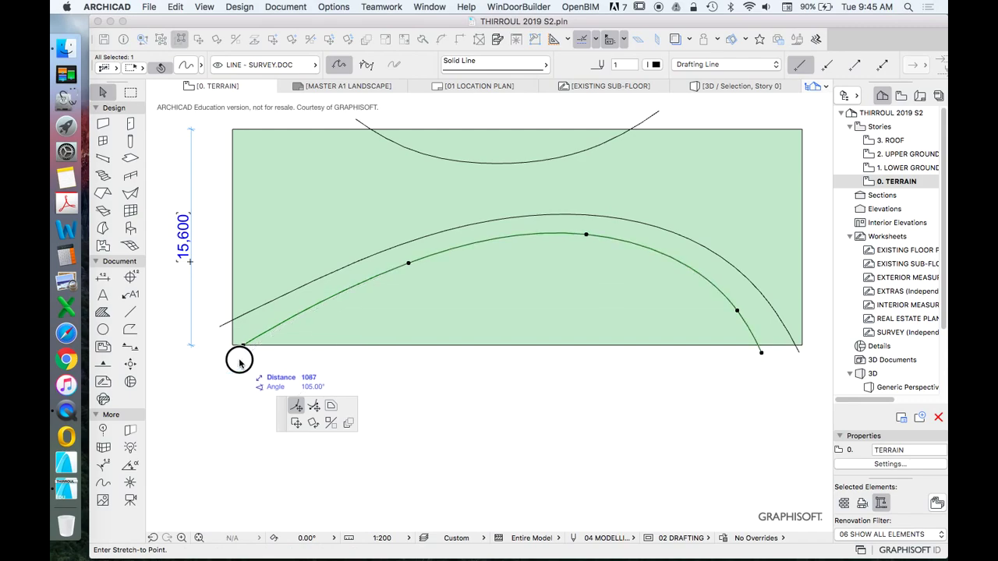
pyautogui.click(239, 359)
# Step: Draw a fourth survey spline arching below the third with the same line settings, both ends just outside the mesh's lower edge
pyautogui.keyDown('alt'); pyautogui.click(310, 317); pyautogui.keyUp('alt')
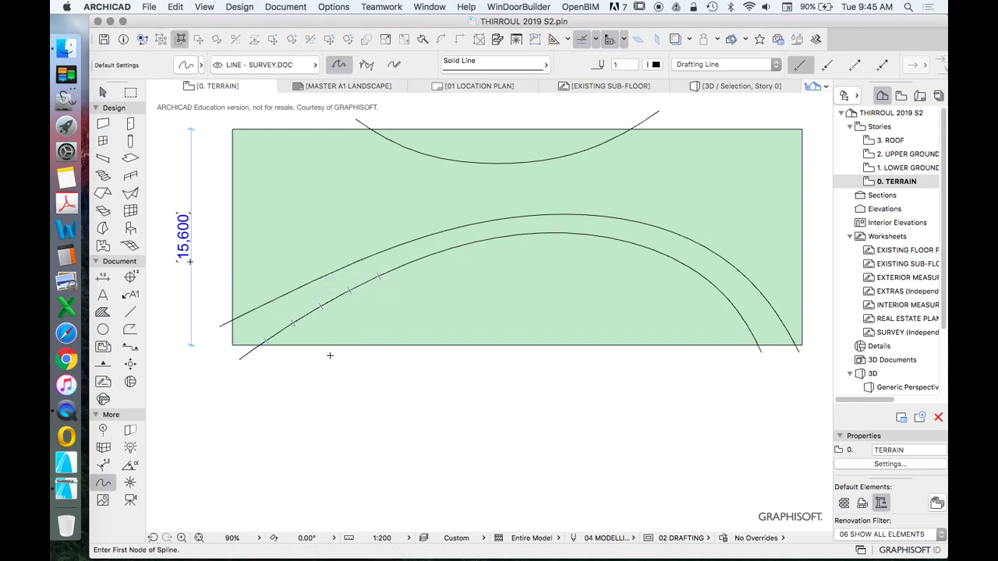
pyautogui.click(329, 355)
pyautogui.click(423, 292)
pyautogui.click(582, 266)
pyautogui.click(667, 297)
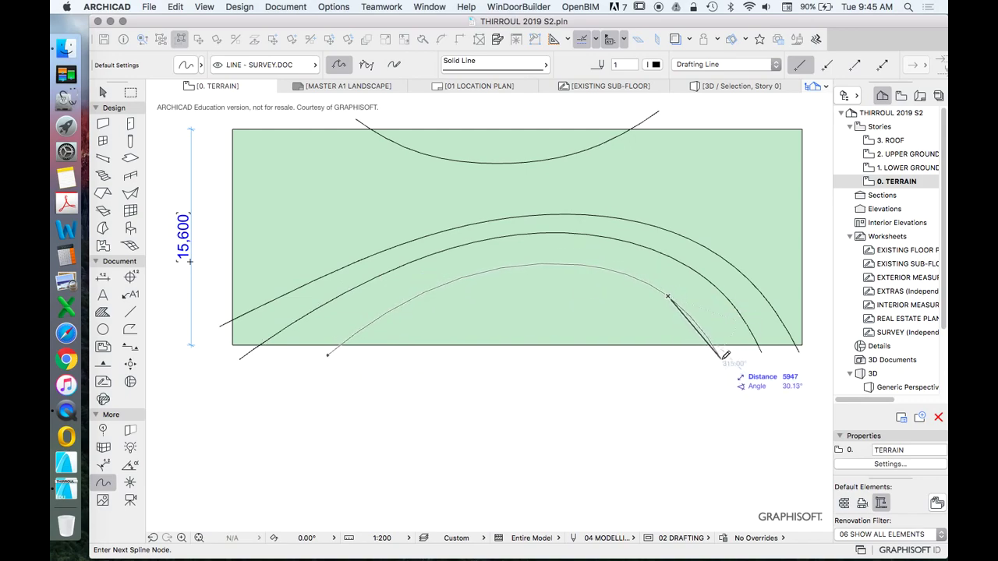
pyautogui.doubleClick(722, 357)
pyautogui.press('Escape')
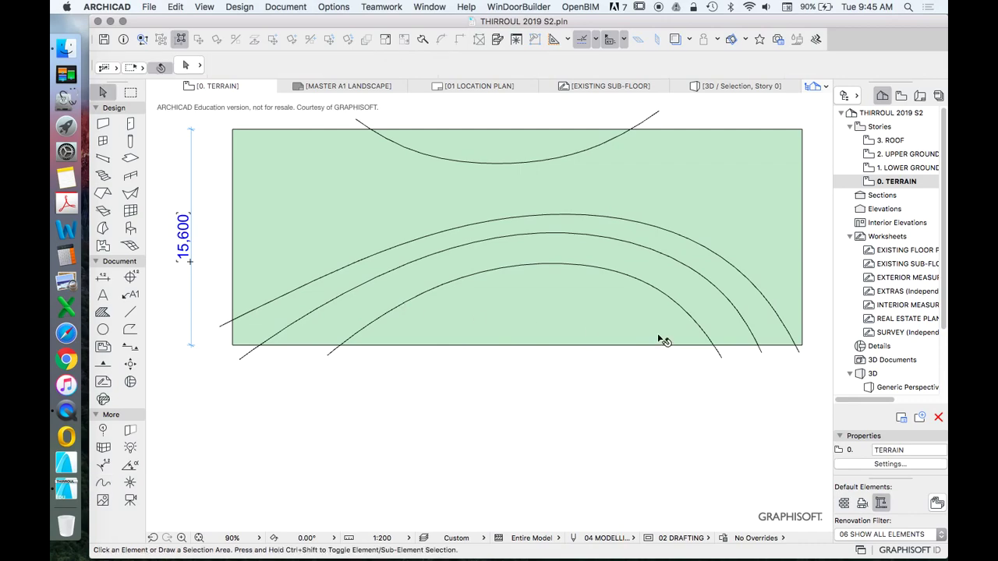
# Step: Stretch the third survey spline's right end node slightly farther beyond the mesh's lower edge
pyautogui.click(756, 352)
pyautogui.scroll(3, 760, 351)
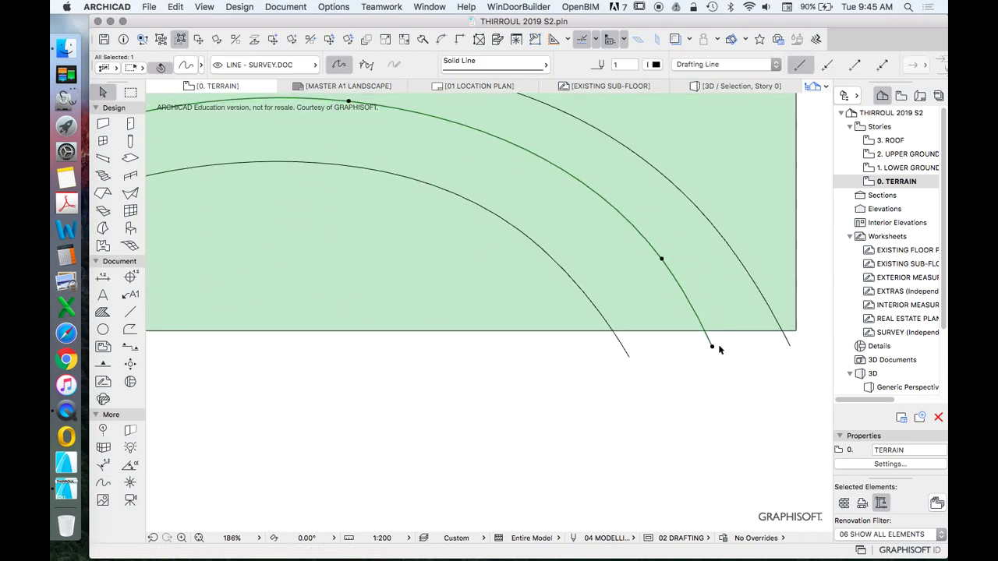
pyautogui.moveTo(710, 347); pyautogui.dragTo(717, 352)
pyautogui.scroll(-3, 791, 370)
pyautogui.press('Escape')
pyautogui.scroll(-3, 723, 388)
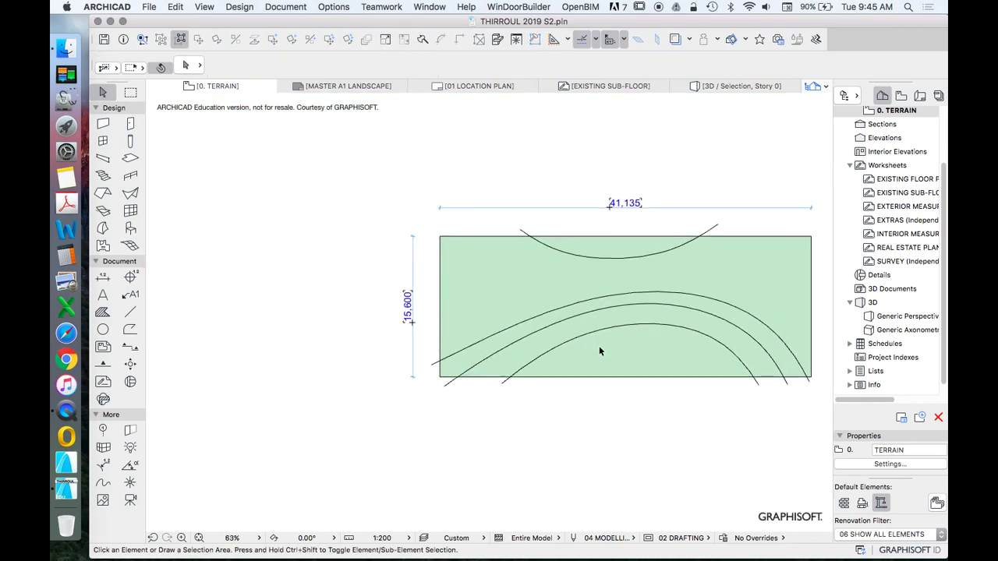
# Step: Draw a fifth, innermost survey spline arching under the fourth, starting and ending just below the mesh's lower edge
pyautogui.press('s')
pyautogui.scroll(-2, 453, 370)
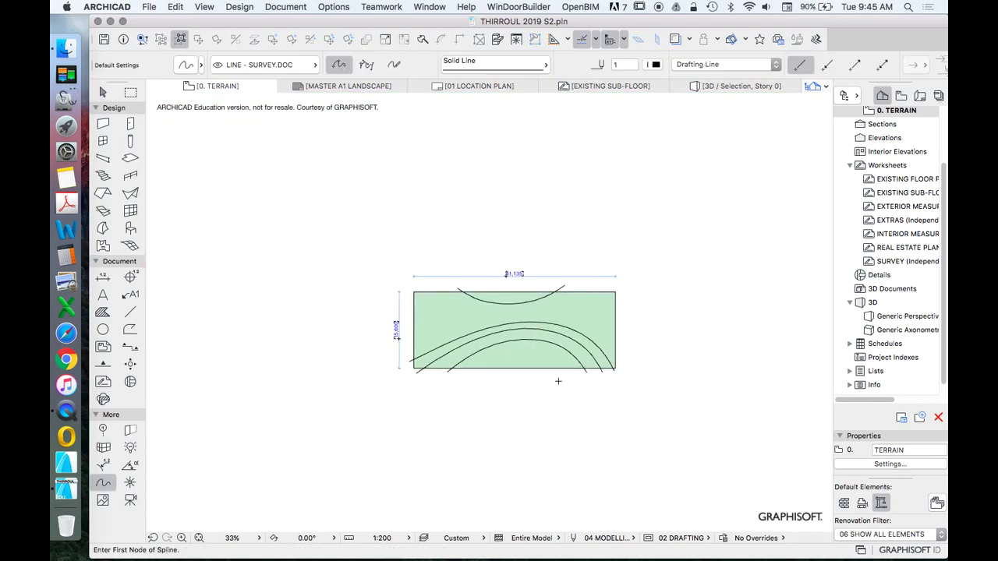
pyautogui.scroll(2, 413, 364)
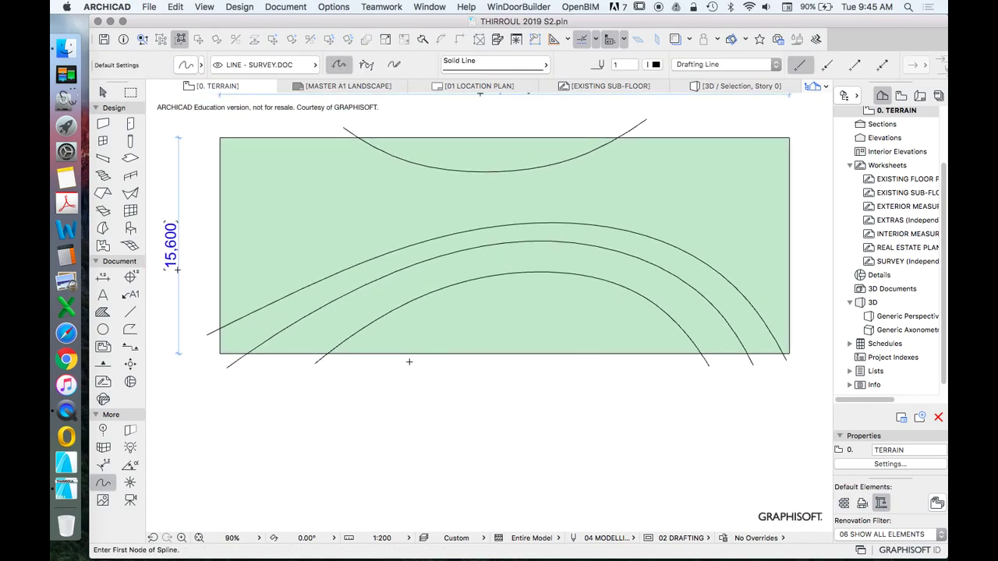
pyautogui.click(409, 360)
pyautogui.click(473, 320)
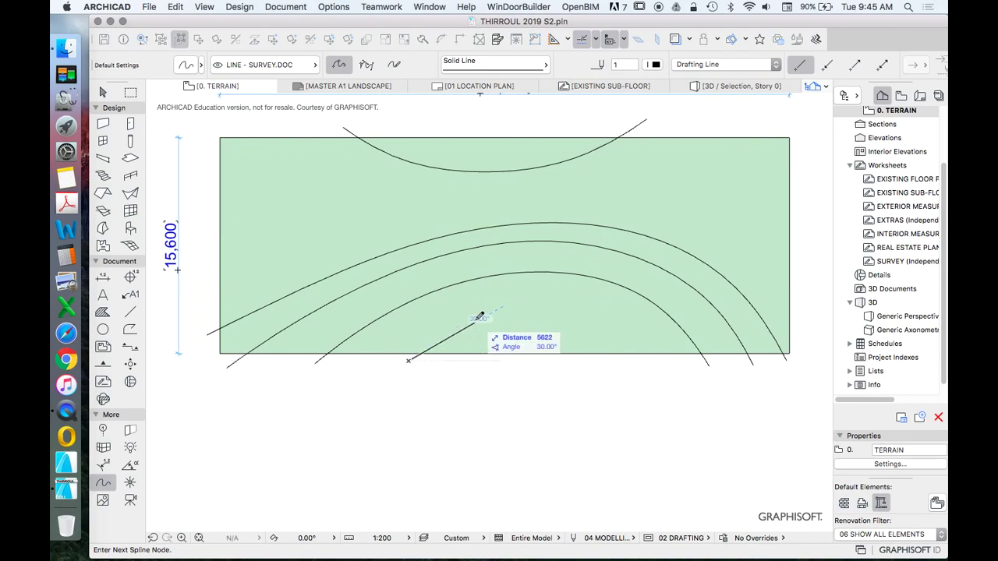
pyautogui.click(580, 311)
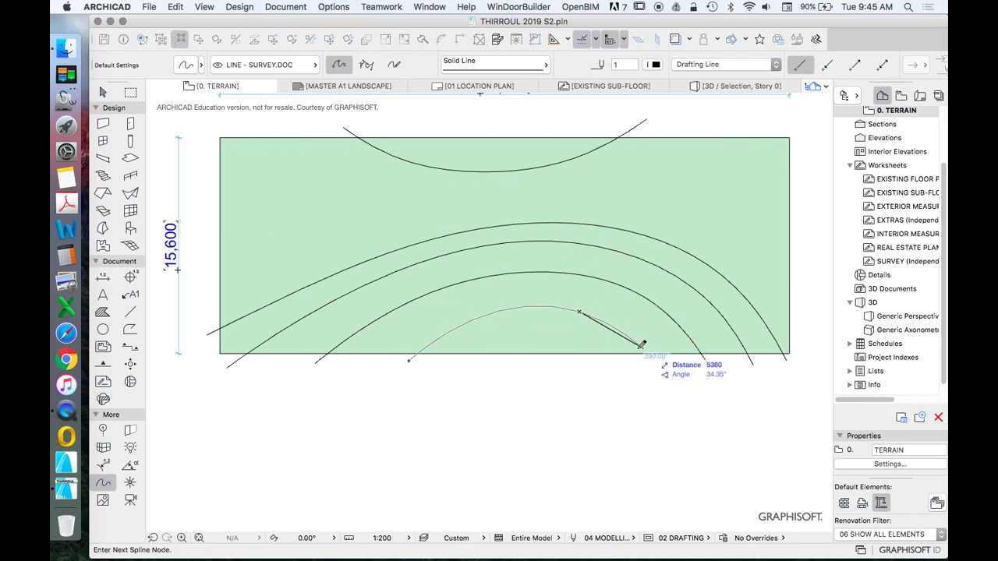
pyautogui.doubleClick(656, 364)
pyautogui.scroll(-2, 397, 388)
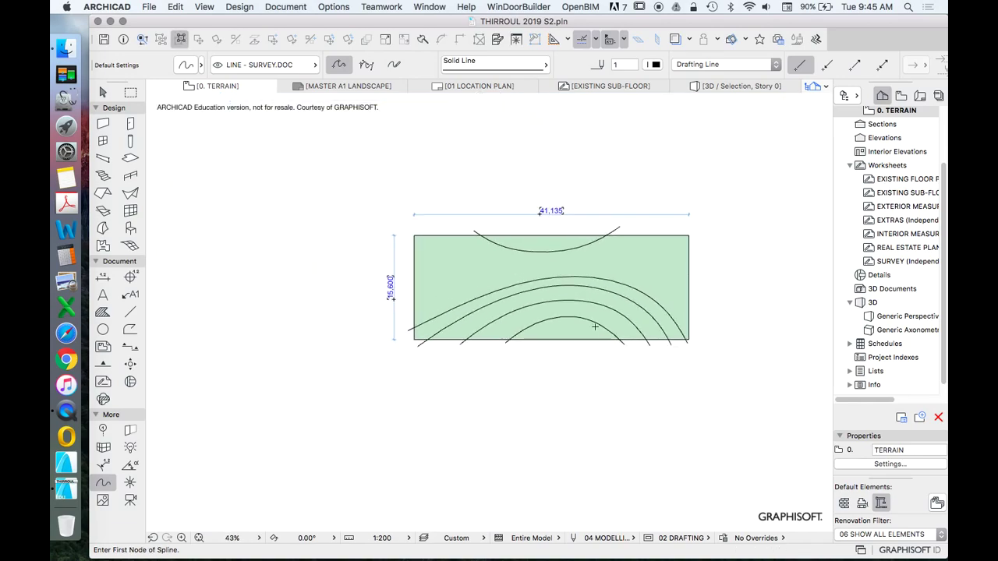
# Step: Stretch the innermost spline's left end node slightly farther outside the mesh's lower edge and deselect the spline
pyautogui.scroll(1, 398, 388)
pyautogui.click(102, 92)
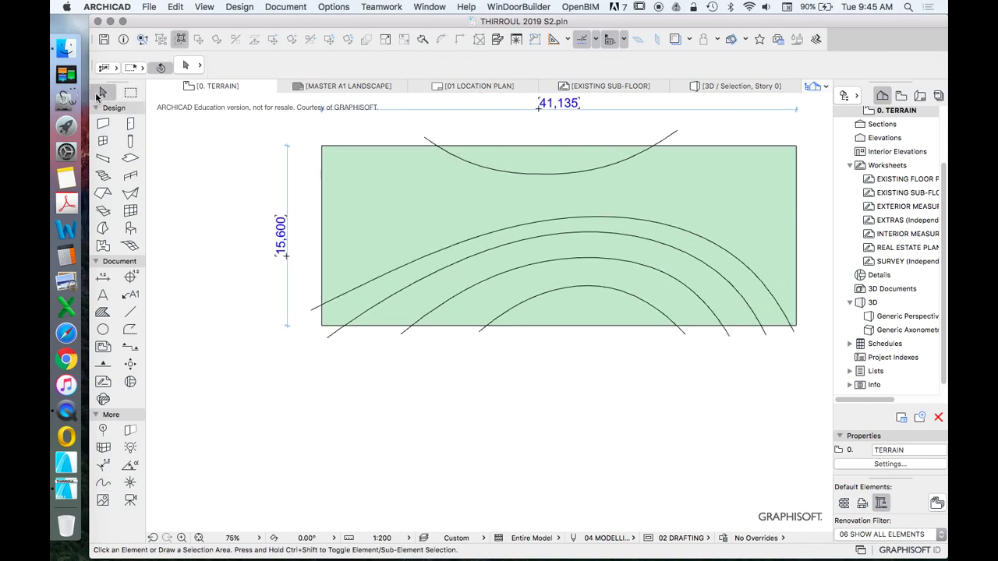
pyautogui.scroll(3, 538, 333)
pyautogui.click(428, 331)
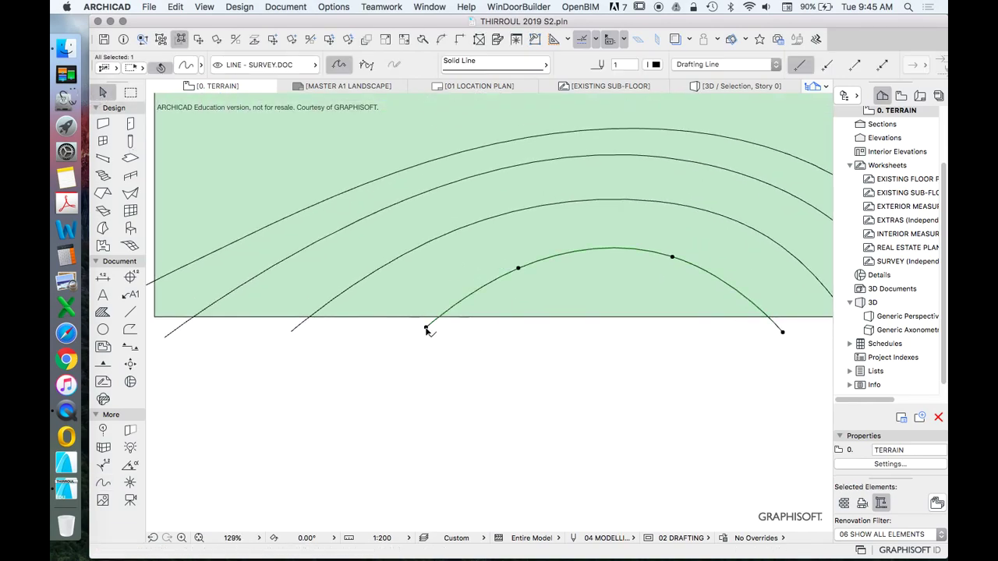
pyautogui.click(425, 329)
pyautogui.click(475, 335)
pyautogui.click(536, 338)
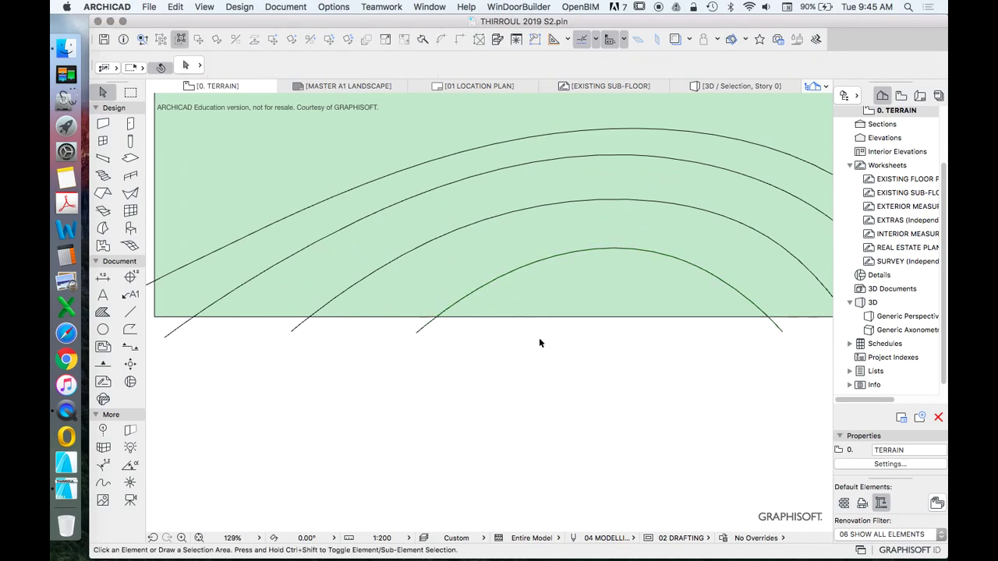
# Step: Examine the survey splines against the mesh boundary, checking the course of the uppermost arch and its nodes
pyautogui.scroll(-3, 554, 315)
pyautogui.scroll(-3, 655, 297)
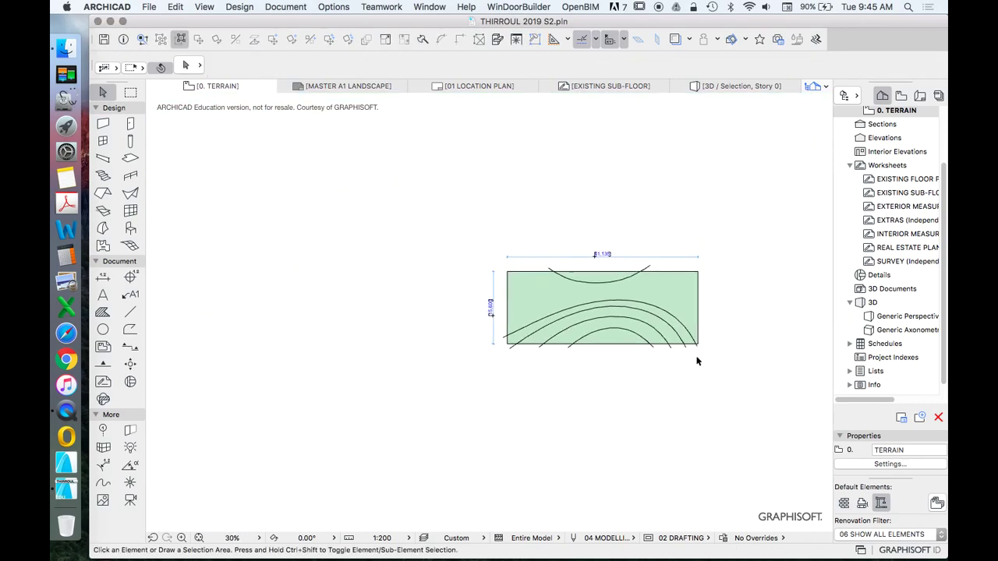
pyautogui.scroll(3, 677, 323)
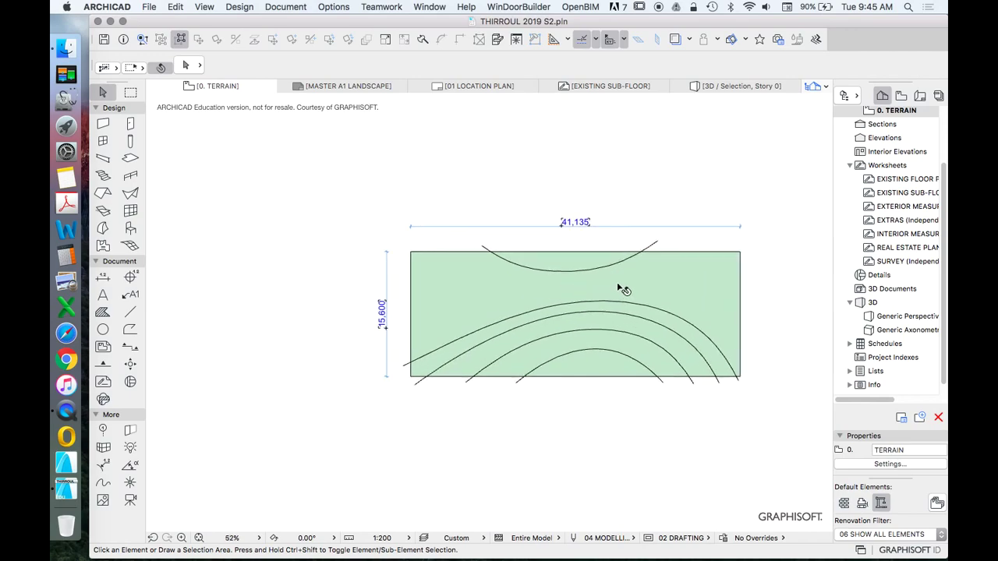
pyautogui.click(660, 319)
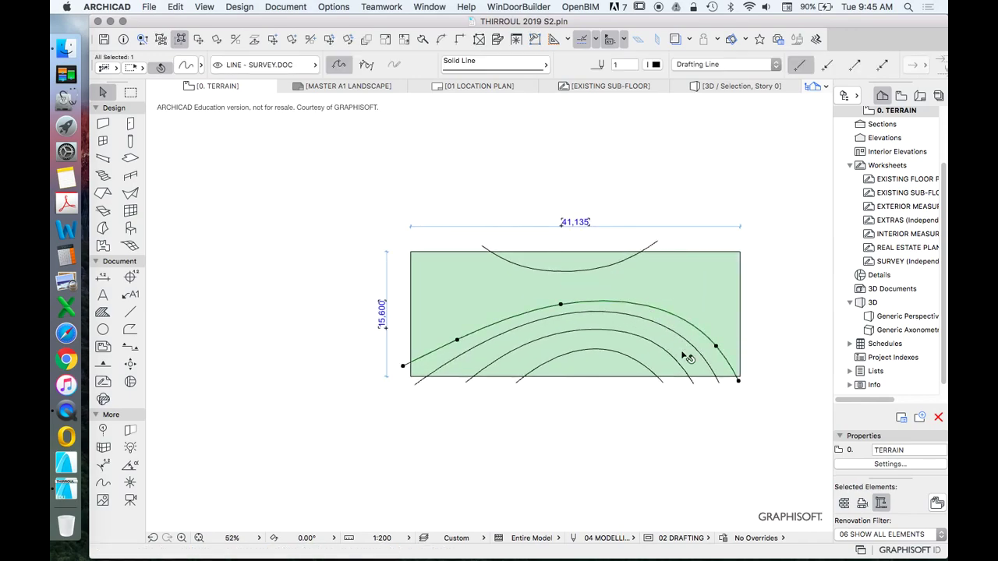
pyautogui.scroll(1, 775, 330)
pyautogui.click(732, 279)
pyautogui.click(757, 321)
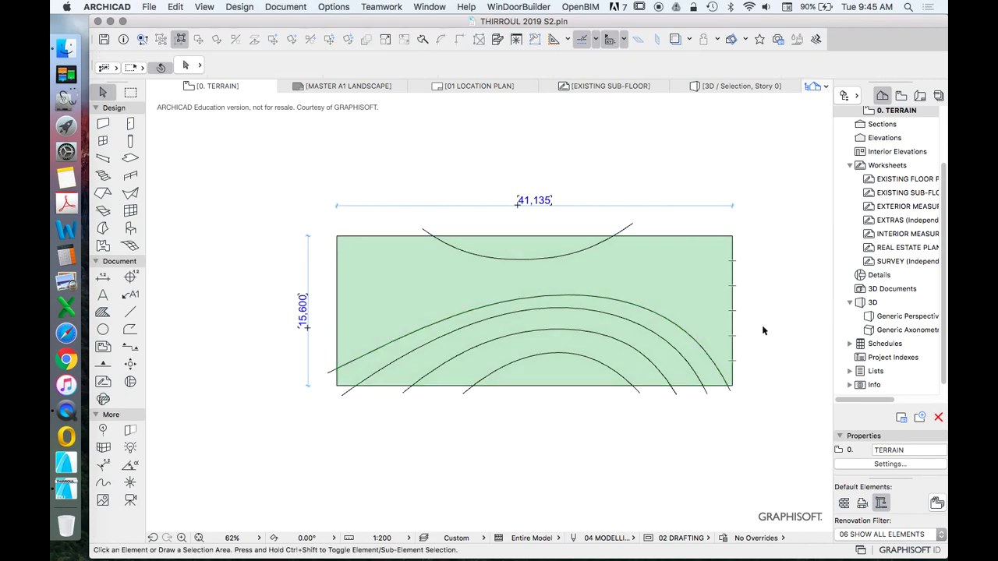
pyautogui.click(610, 307)
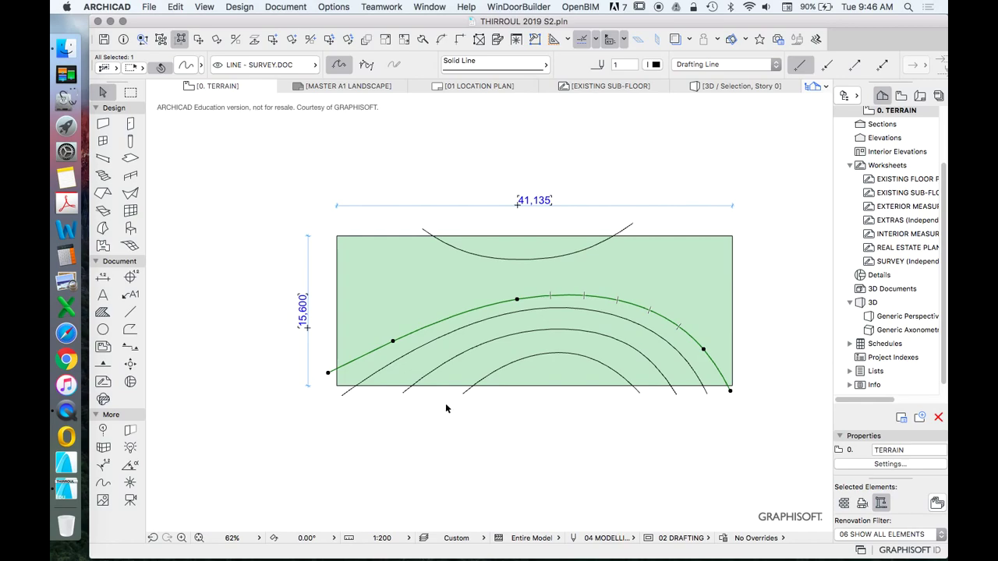
pyautogui.click(414, 456)
pyautogui.scroll(-3, 424, 390)
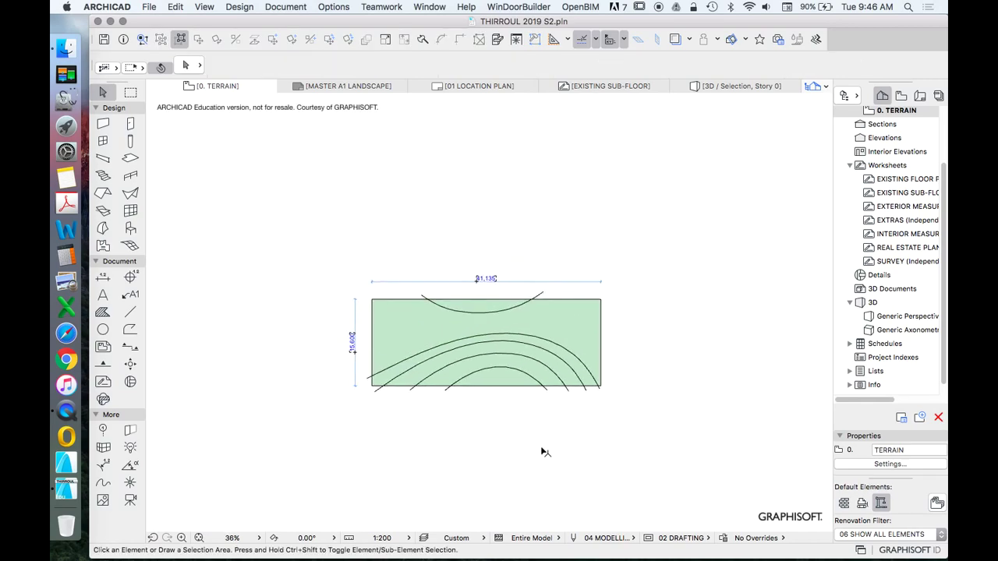
pyautogui.scroll(3, 495, 420)
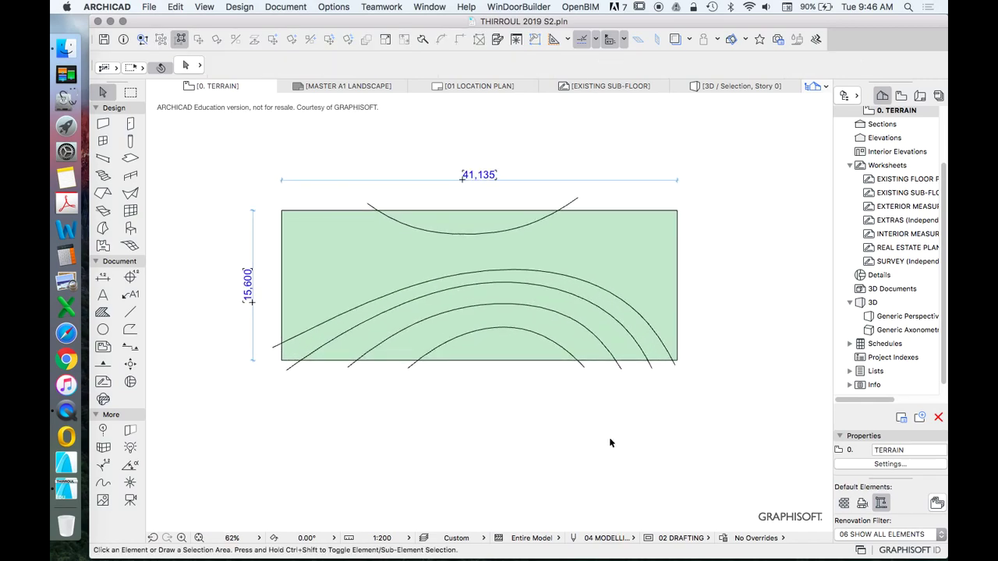